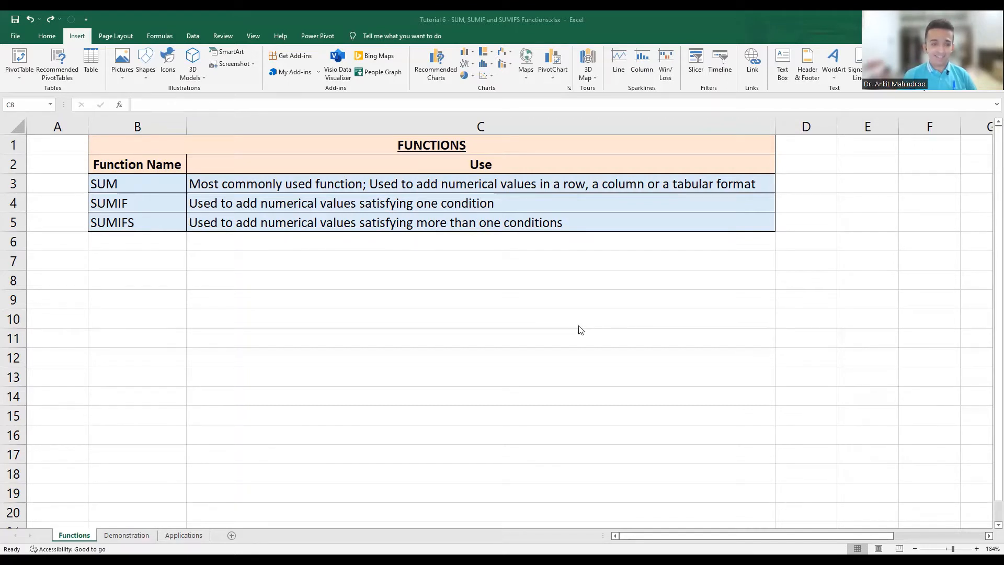
# Step: Open the Demonstration sheet at the header rows of the order table and the Demonstrations table
pyautogui.click(126, 534)
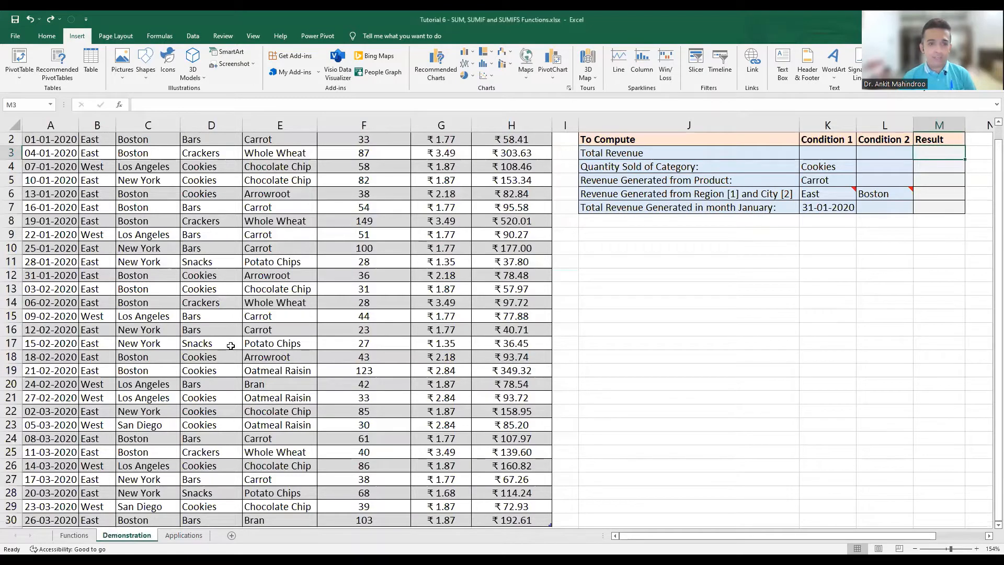
pyautogui.press('Up')
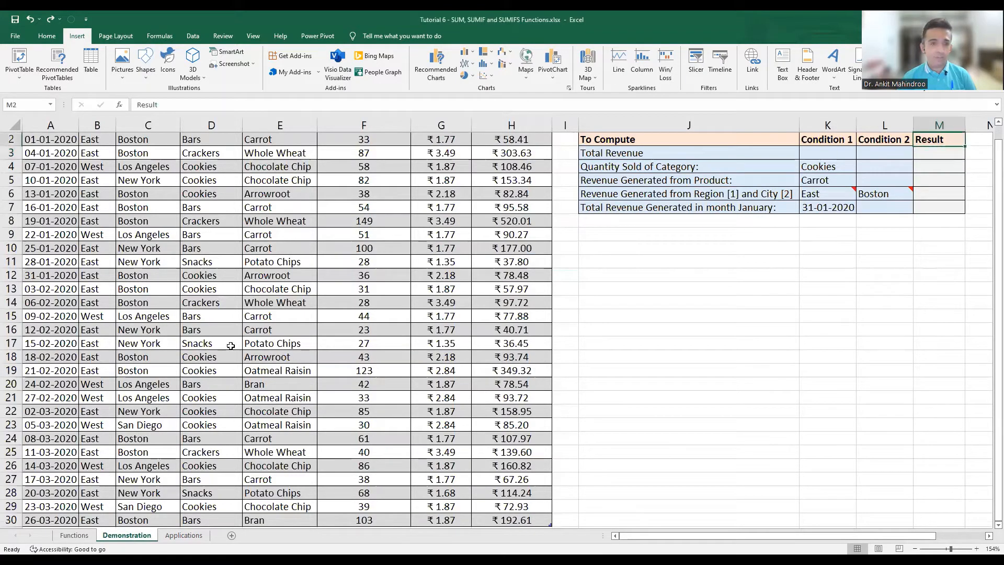
pyautogui.press('Up')
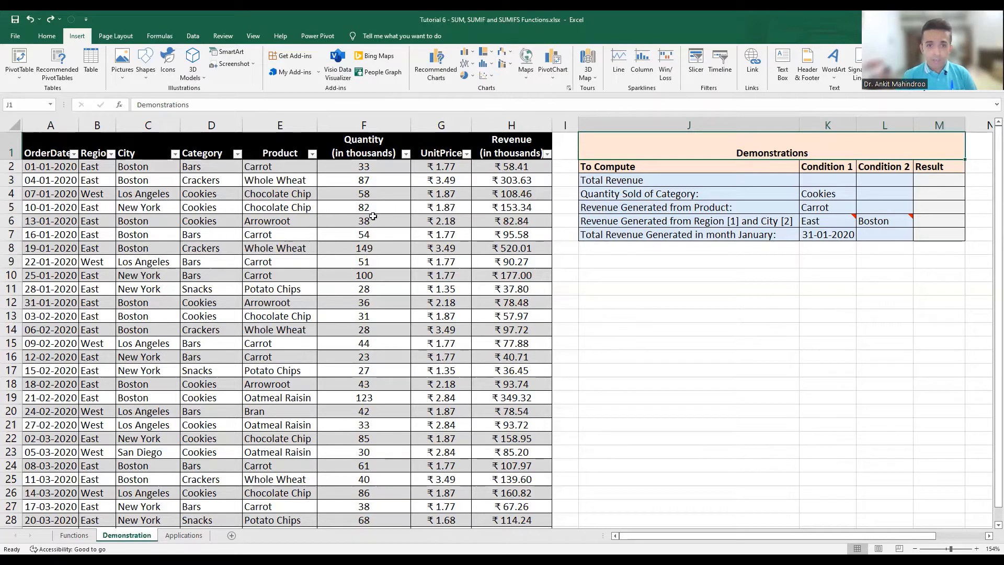
# Step: Search the function list for SUM and insert it in M3, the result cell for Total Revenue
pyautogui.click(699, 177)
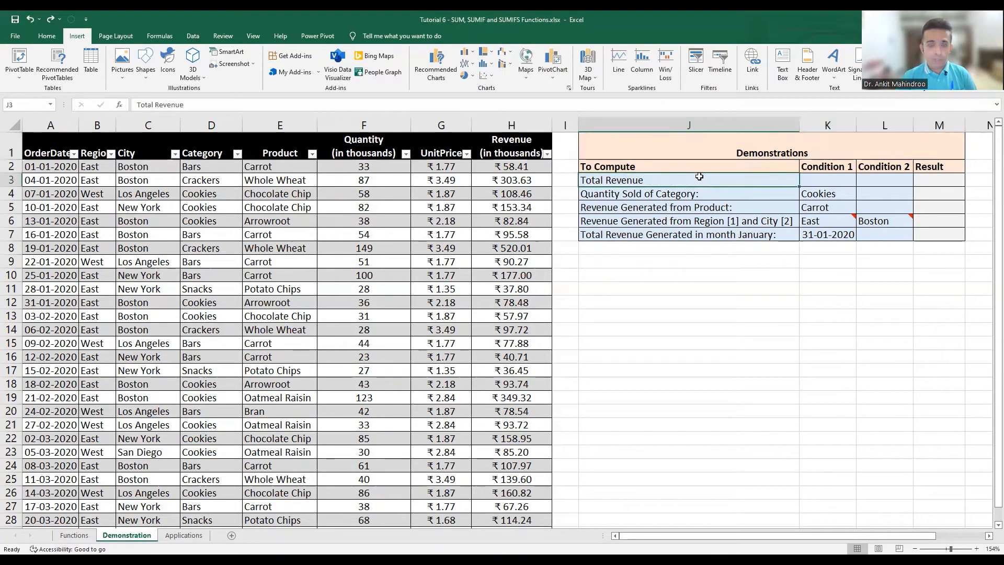
pyautogui.click(935, 180)
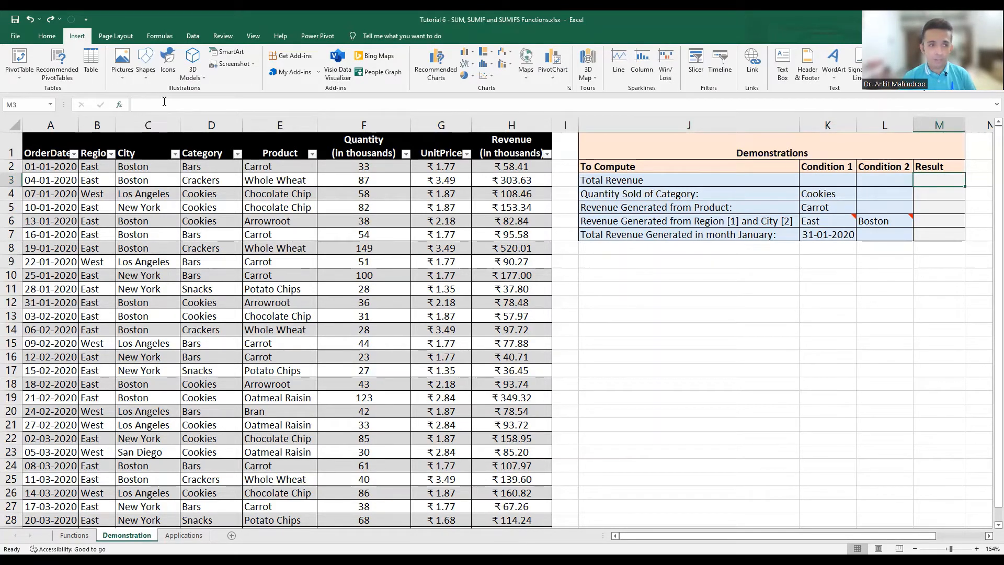
pyautogui.click(119, 104)
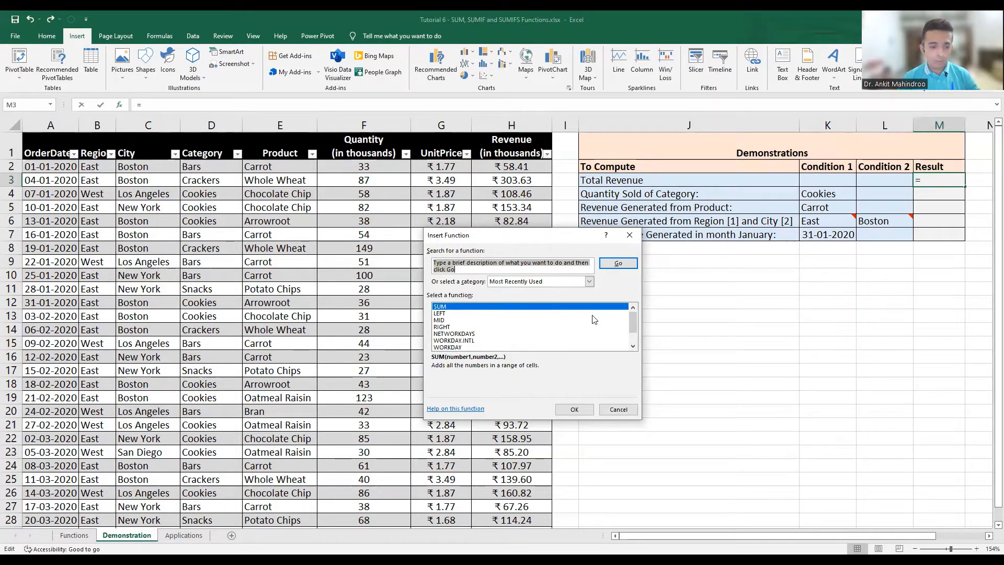
pyautogui.write('SUM')
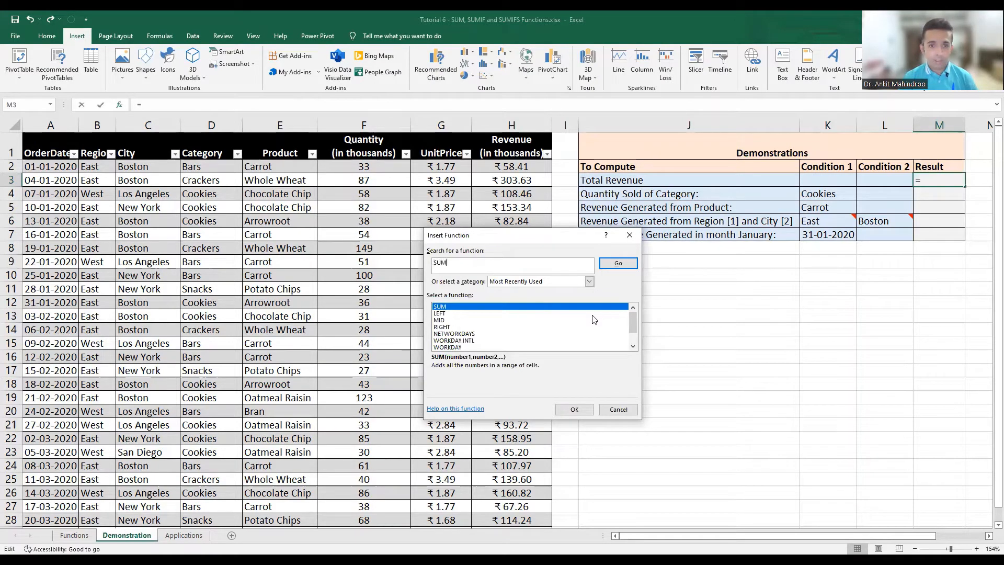
pyautogui.click(629, 267)
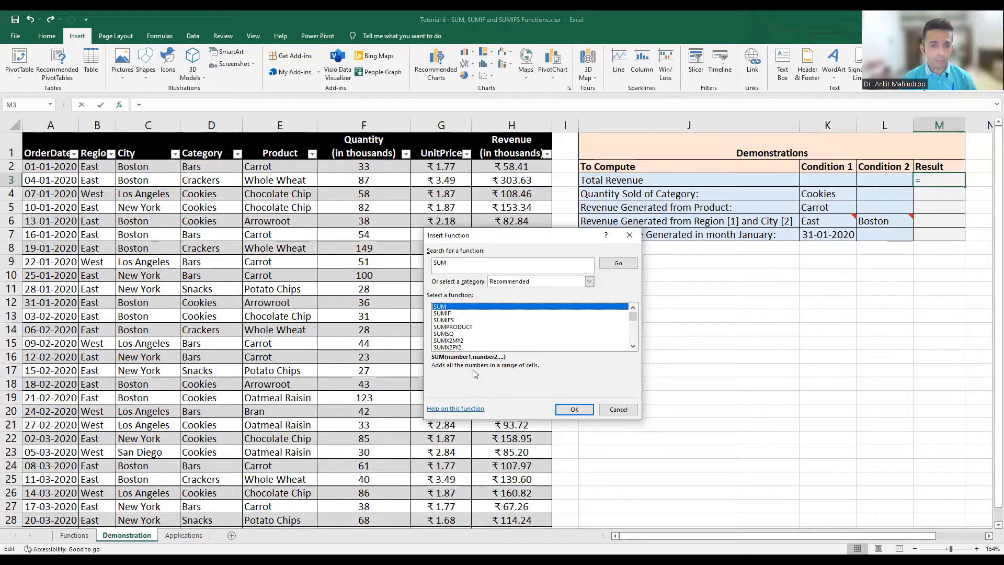
pyautogui.doubleClick(453, 308)
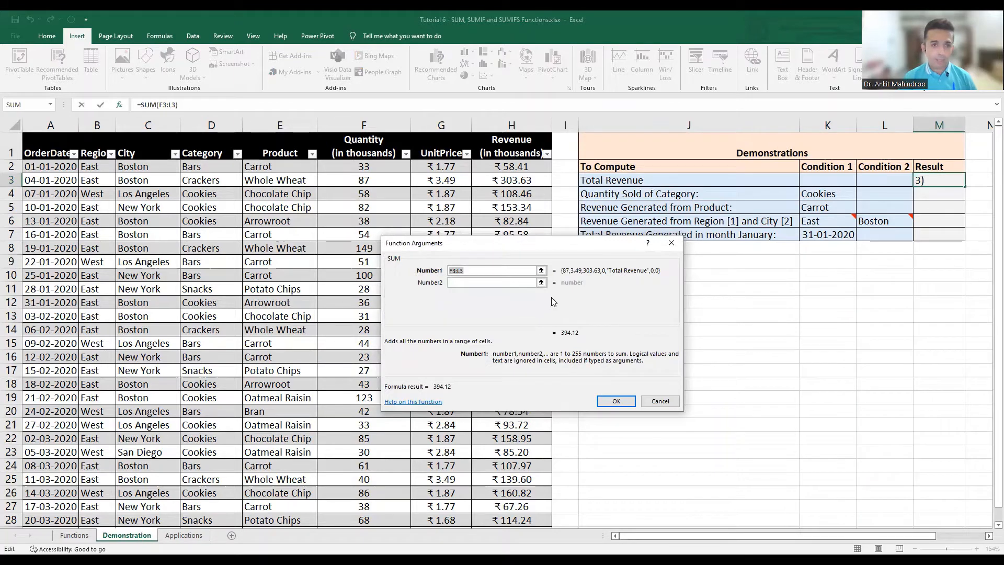
# Step: Use all the Revenue (in thousands) values from H2 down as the SUM argument and enter the formula
pyautogui.click(506, 163)
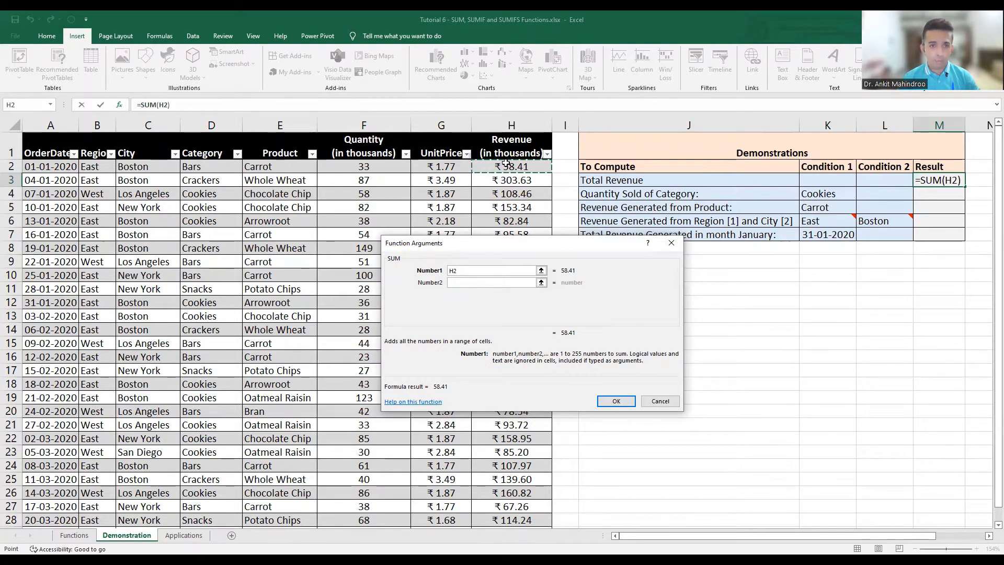
pyautogui.hotkey('ctrl', 'shift', 'Down')
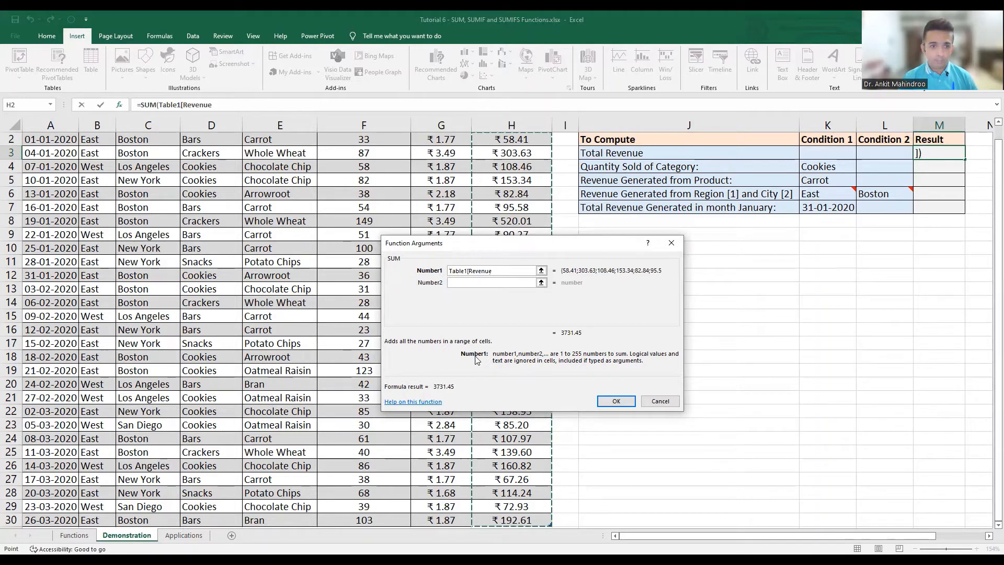
pyautogui.click(617, 402)
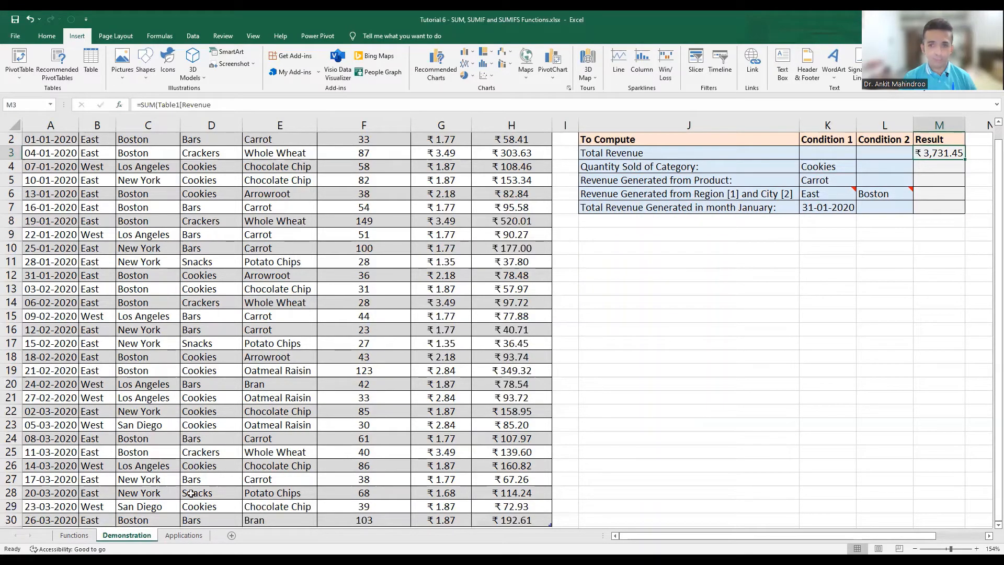
# Step: Start a SUMIF formula in M4 for the quantity sold of category Cookies and open its function arguments
pyautogui.click(936, 166)
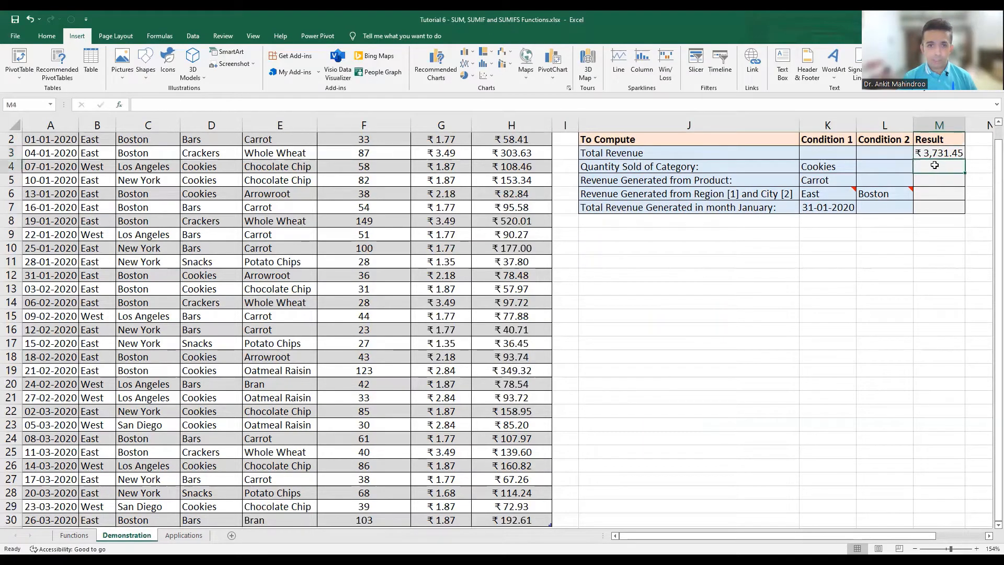
pyautogui.click(655, 167)
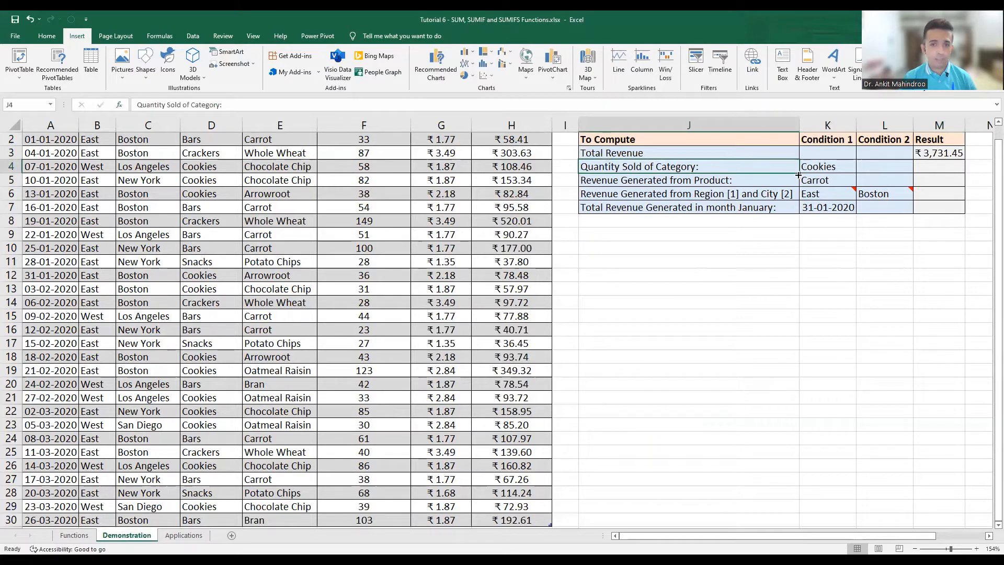
pyautogui.click(823, 167)
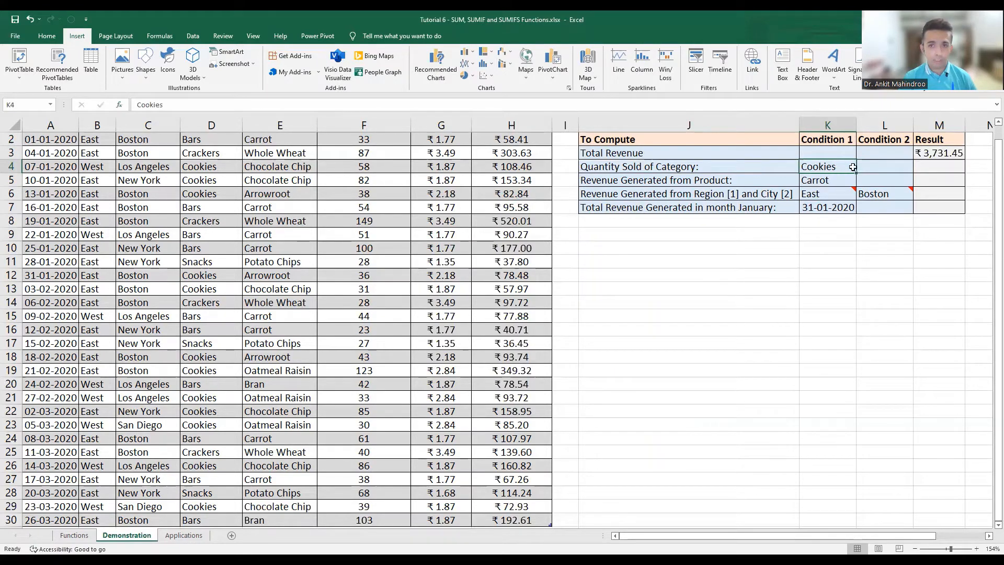
pyautogui.click(945, 164)
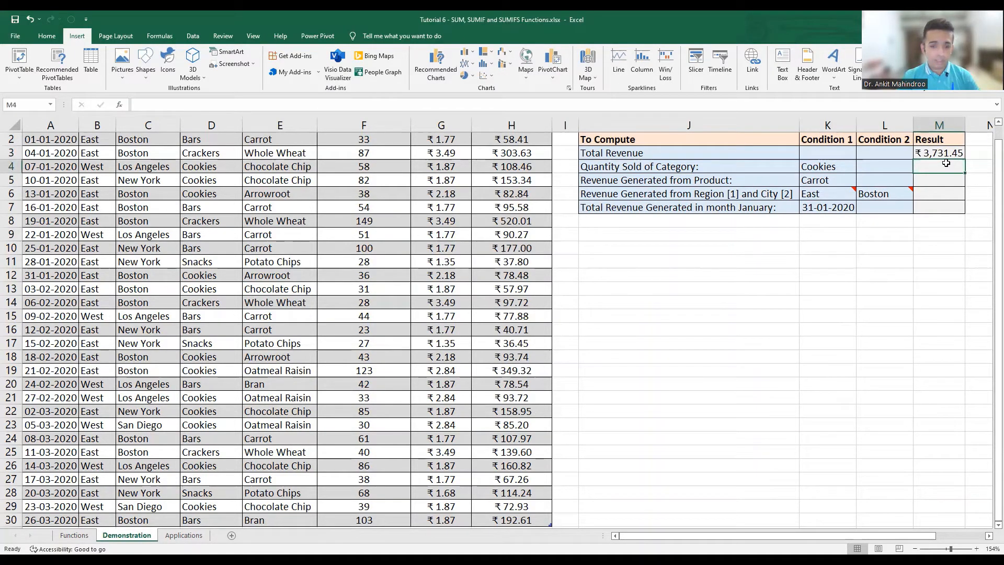
pyautogui.write('=S')
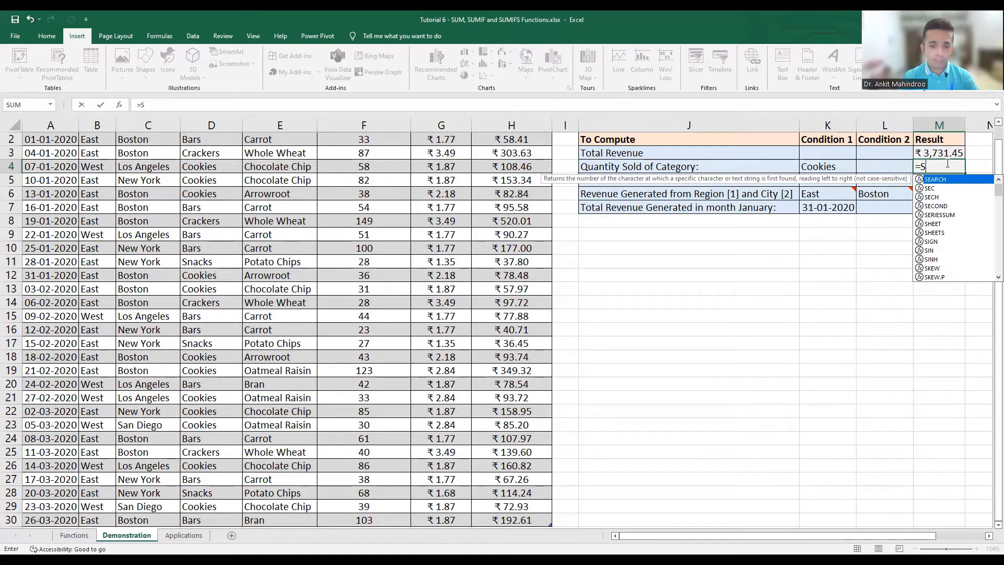
pyautogui.write('UMIF')
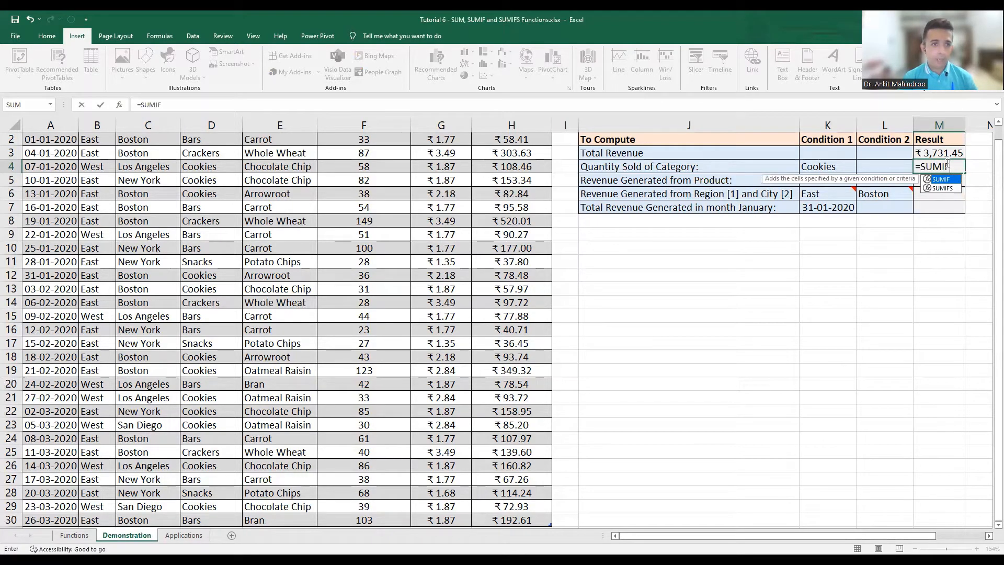
pyautogui.write('(')
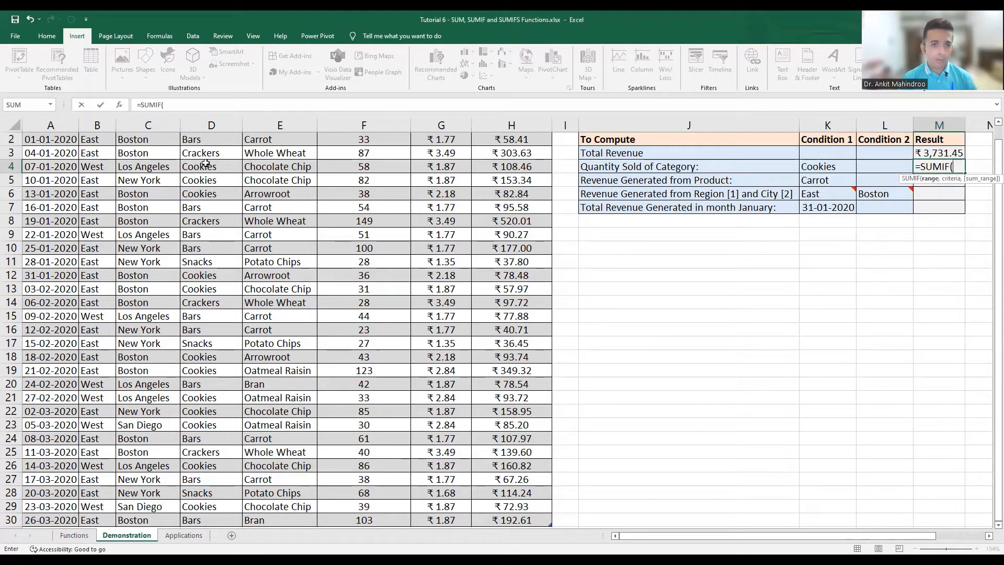
pyautogui.click(121, 106)
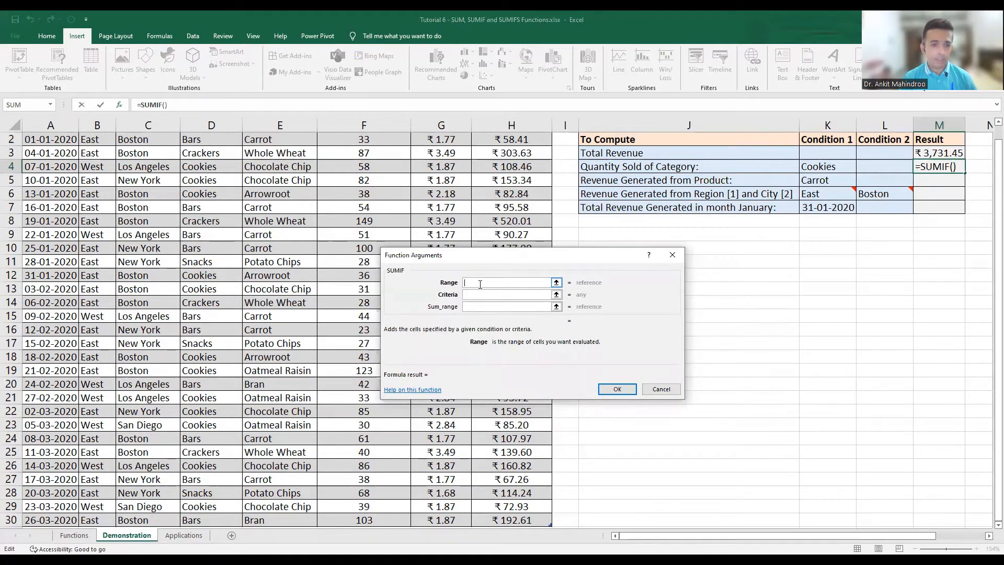
# Step: Set the SUMIF range to the table's whole Category column, Table1[Category]
pyautogui.click(557, 284)
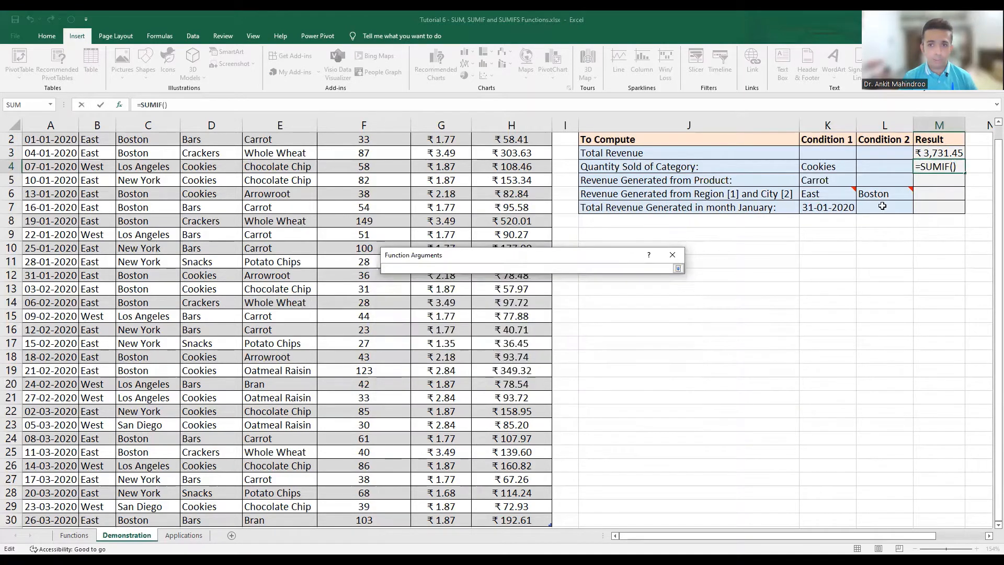
pyautogui.scroll(1, 990, 135)
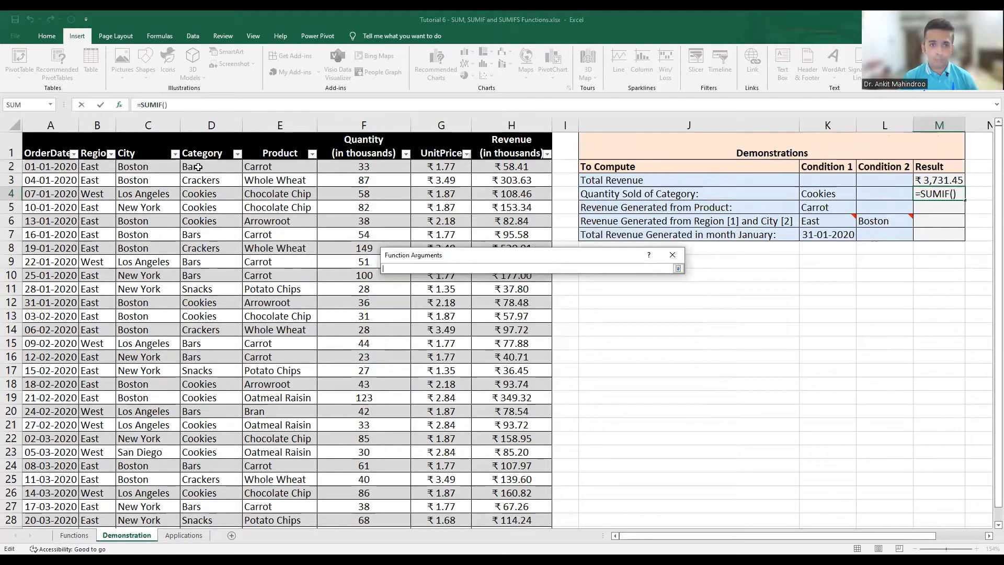
pyautogui.click(198, 167)
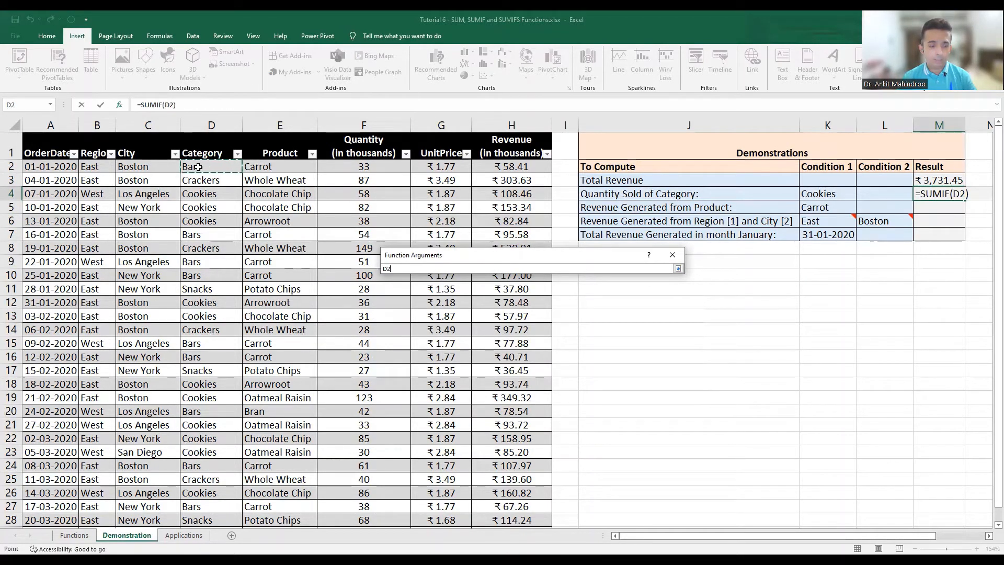
pyautogui.hotkey('ctrl', 'shift', 'Down')
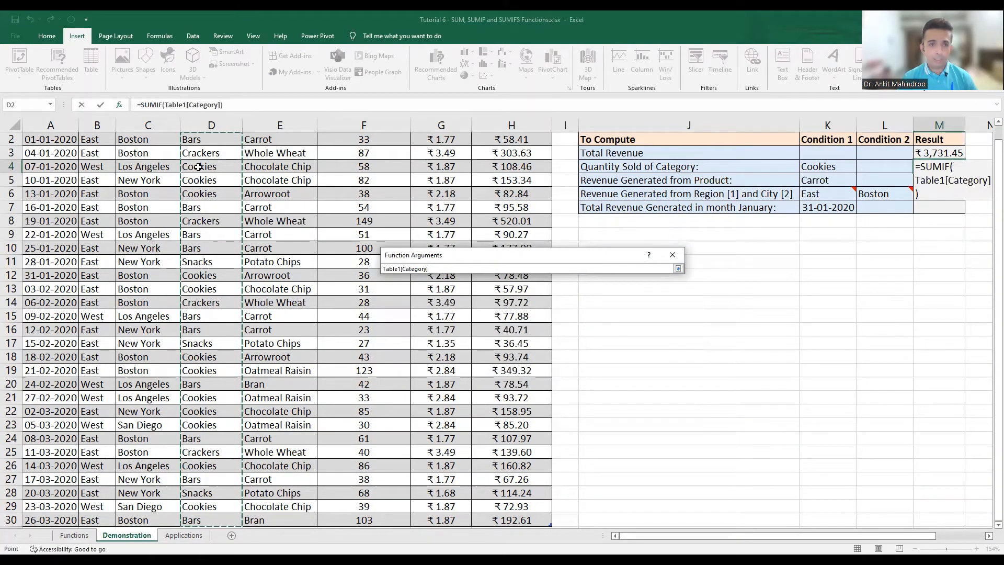
pyautogui.press('Return')
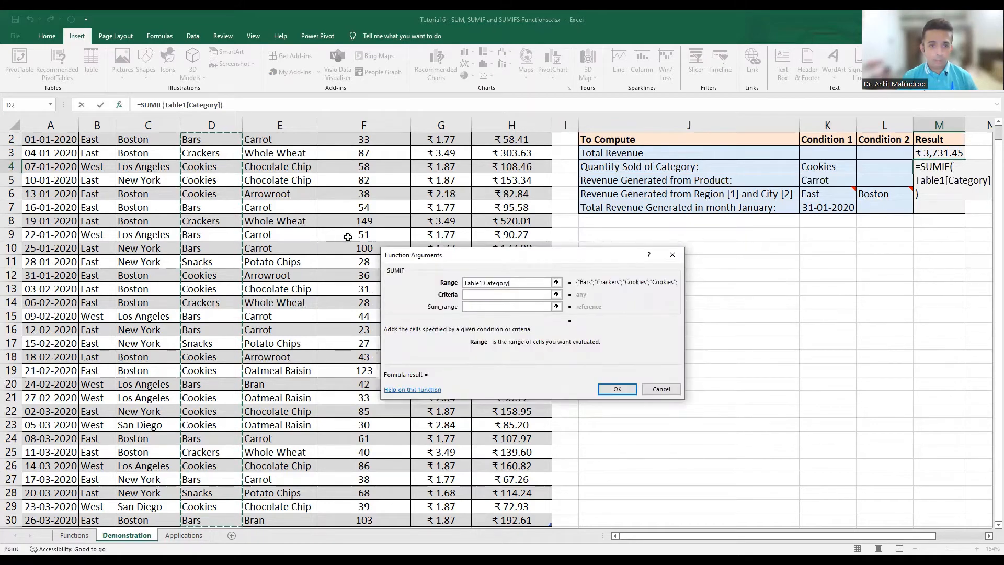
# Step: Set the SUMIF criteria to cell K4, which holds the Cookies condition
pyautogui.click(512, 294)
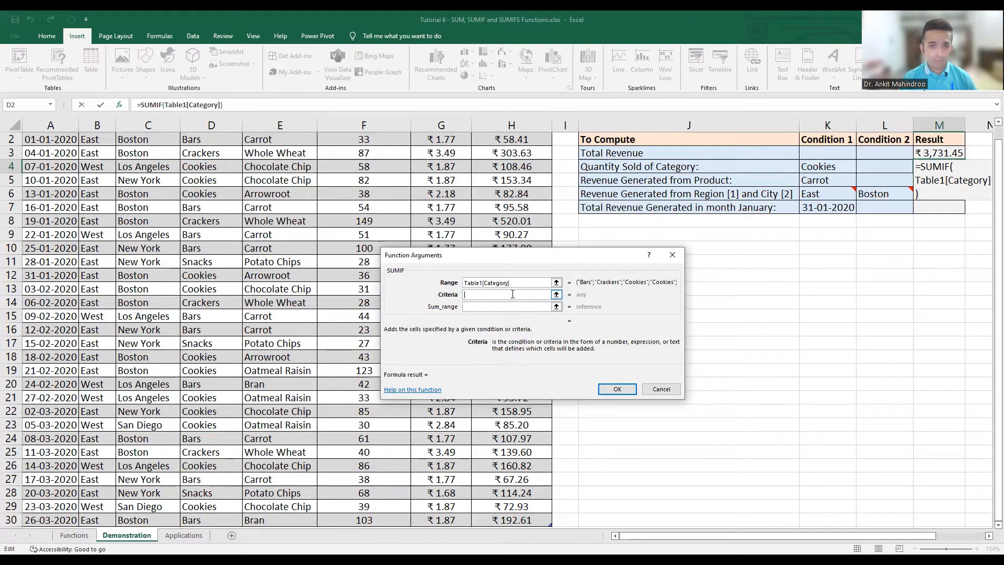
pyautogui.click(556, 294)
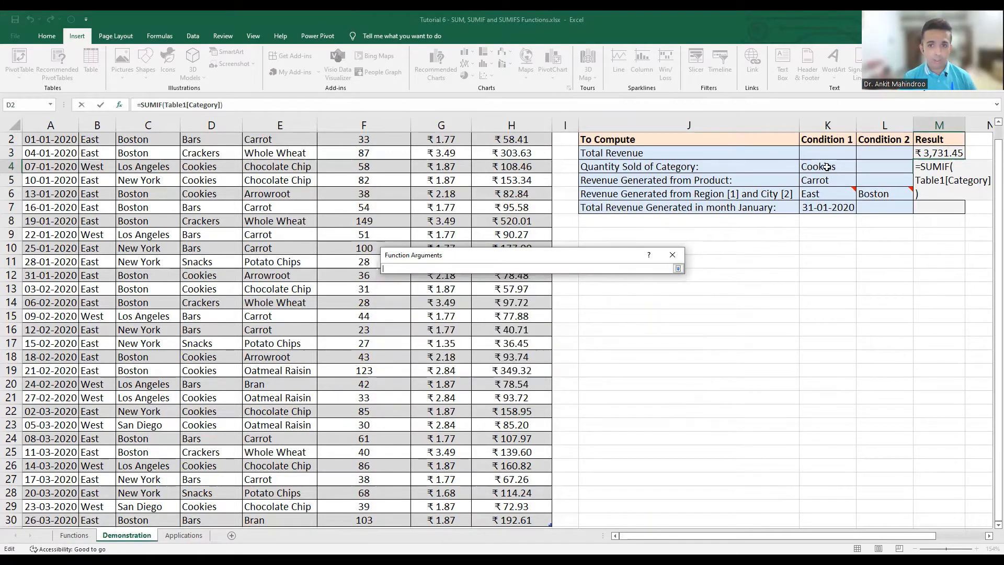
pyautogui.click(826, 166)
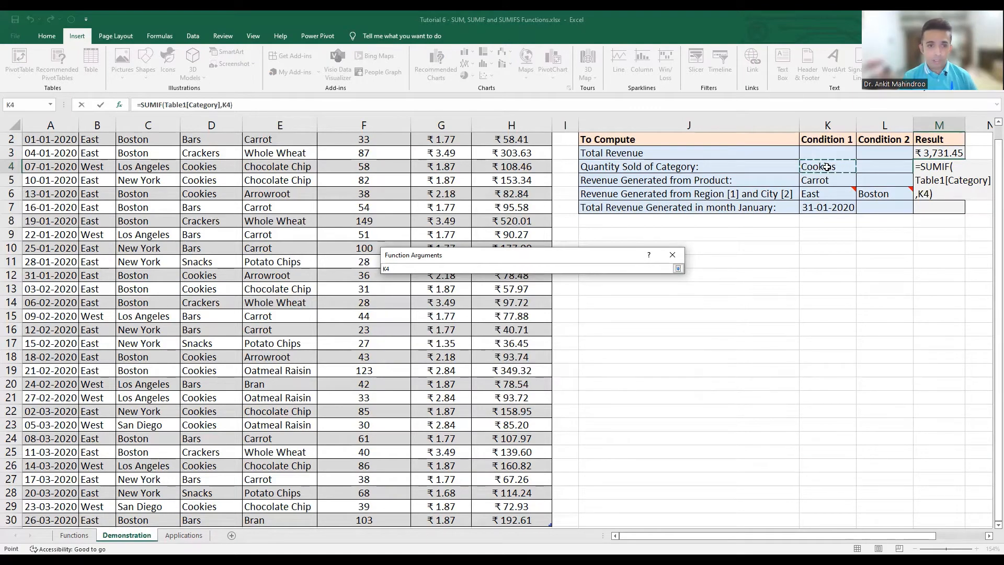
pyautogui.press('Return')
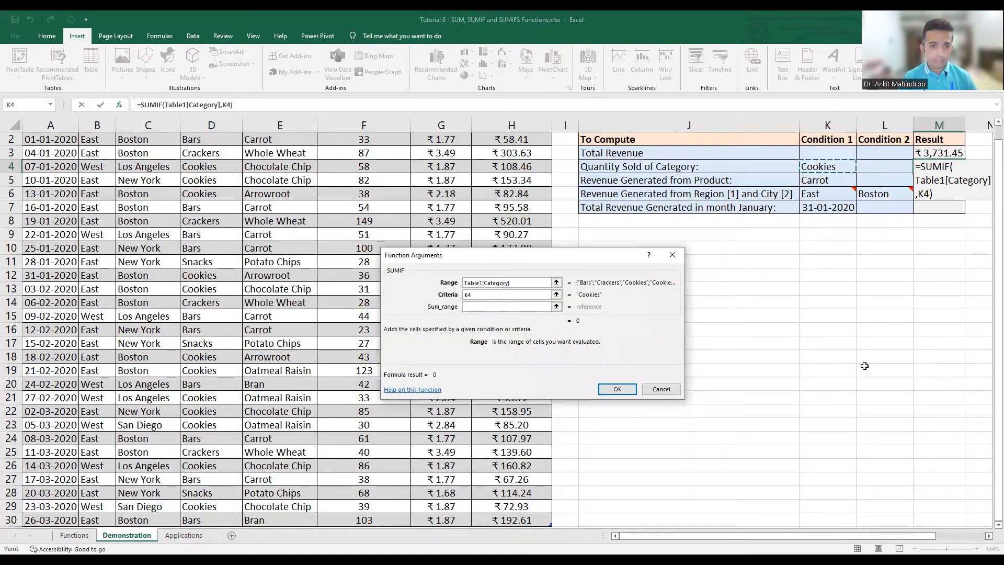
# Step: Set the SUMIF sum range to the table's whole Quantity (in thousands) column and confirm the formula in M4
pyautogui.click(492, 306)
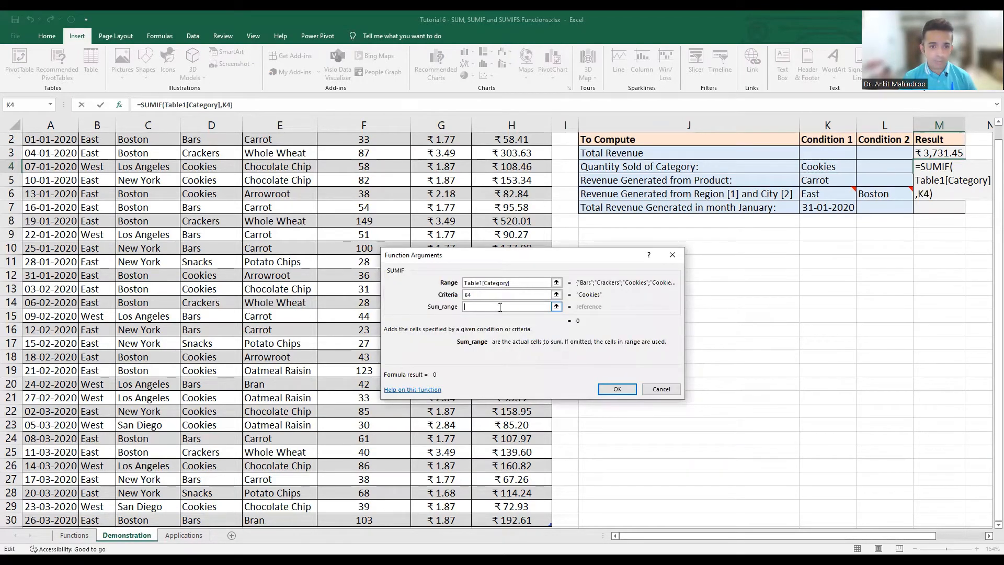
pyautogui.click(557, 307)
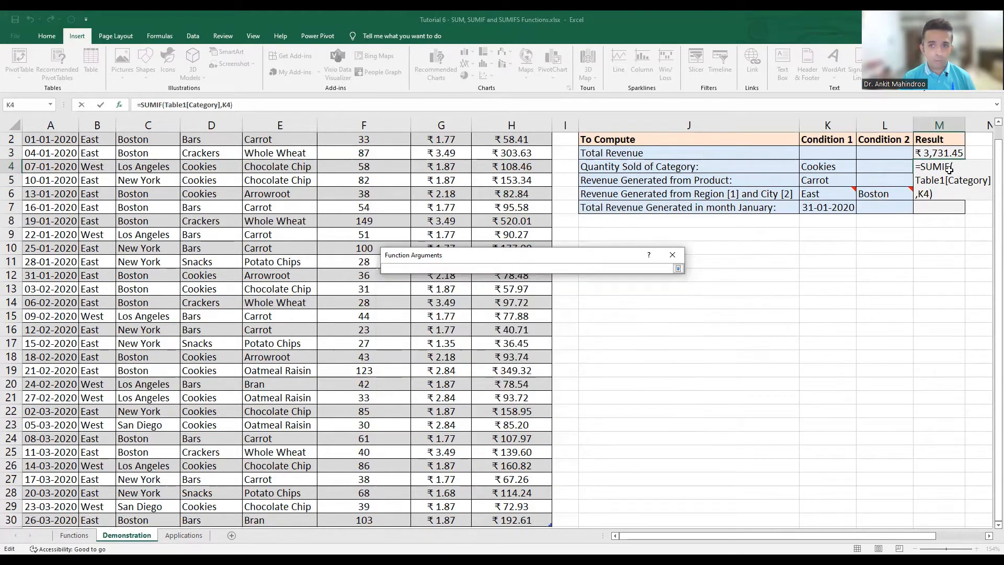
pyautogui.scroll(1, 323, 235)
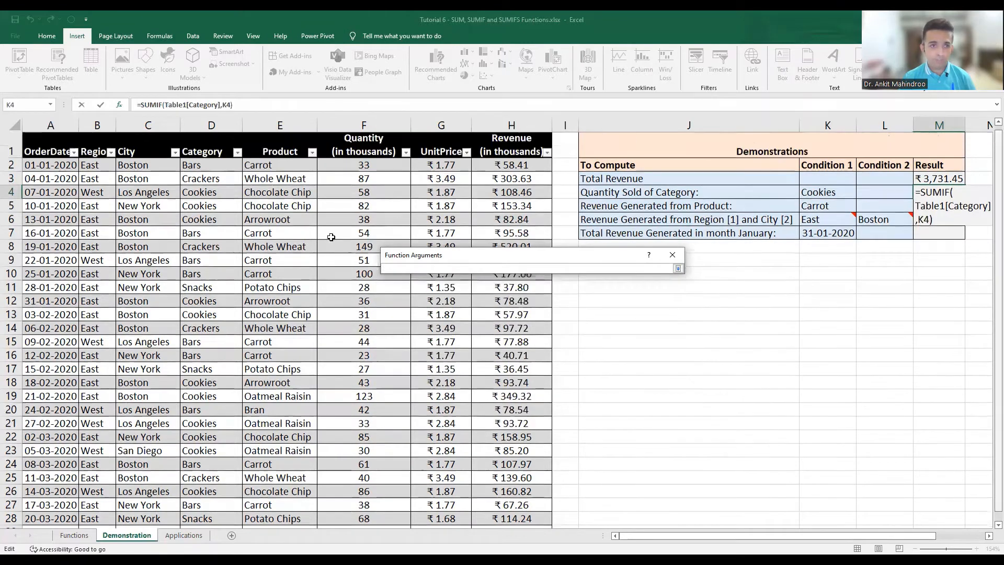
pyautogui.click(363, 167)
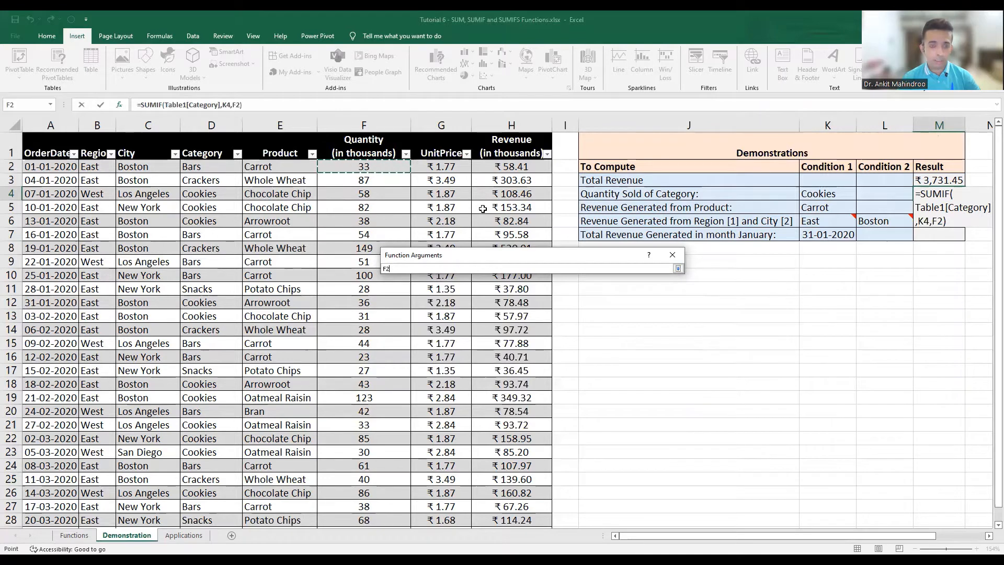
pyautogui.hotkey('ctrl', 'space')
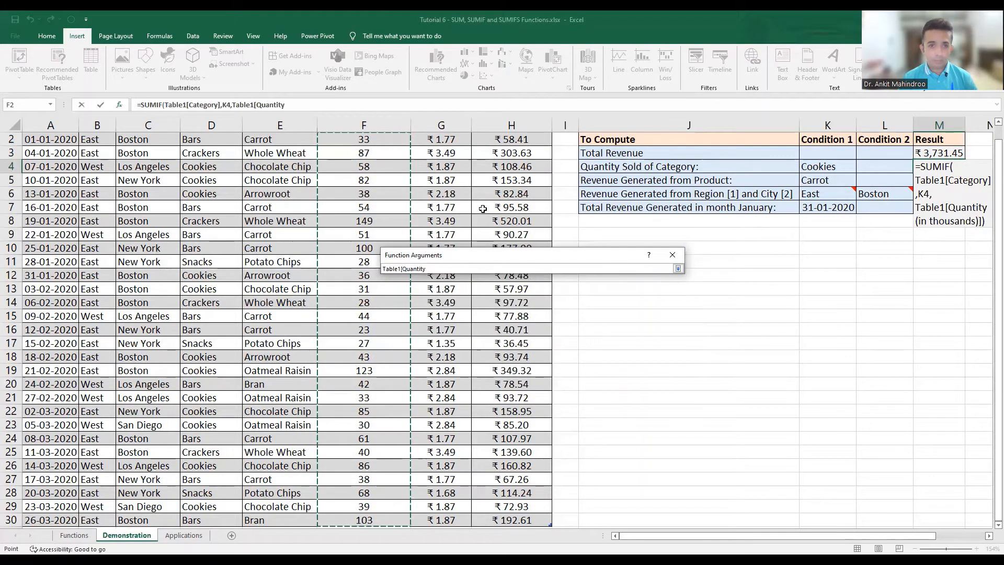
pyautogui.press('Return')
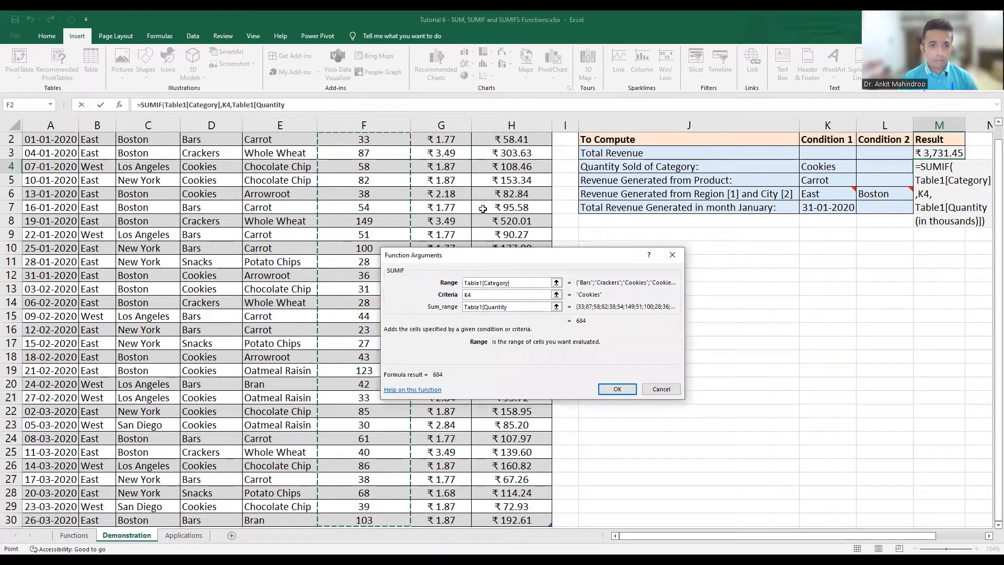
pyautogui.click(618, 390)
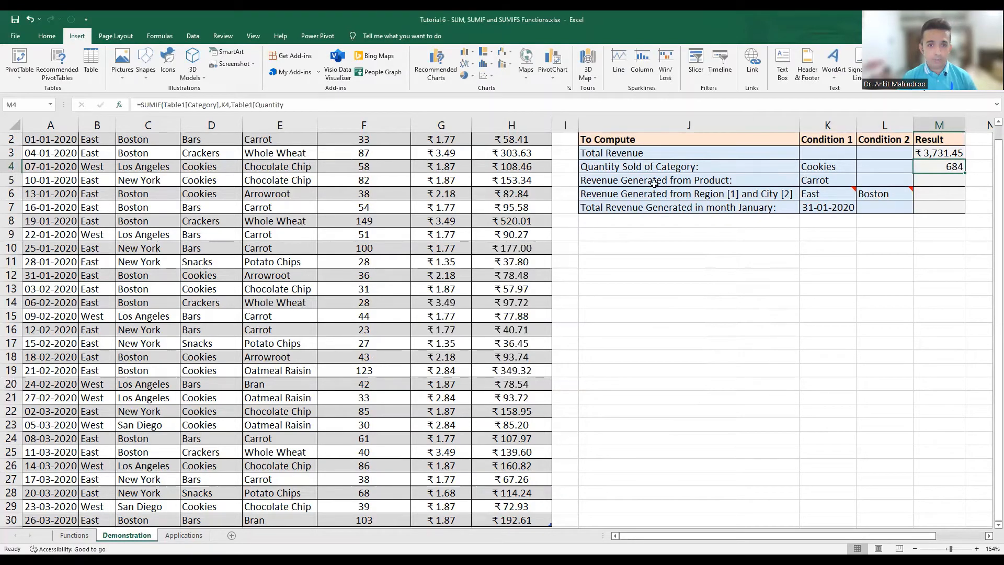
# Step: Start a SUMIF formula in M5 for the revenue from product Carrot, with the whole Product column, Table1[Product], as its range
pyautogui.click(947, 181)
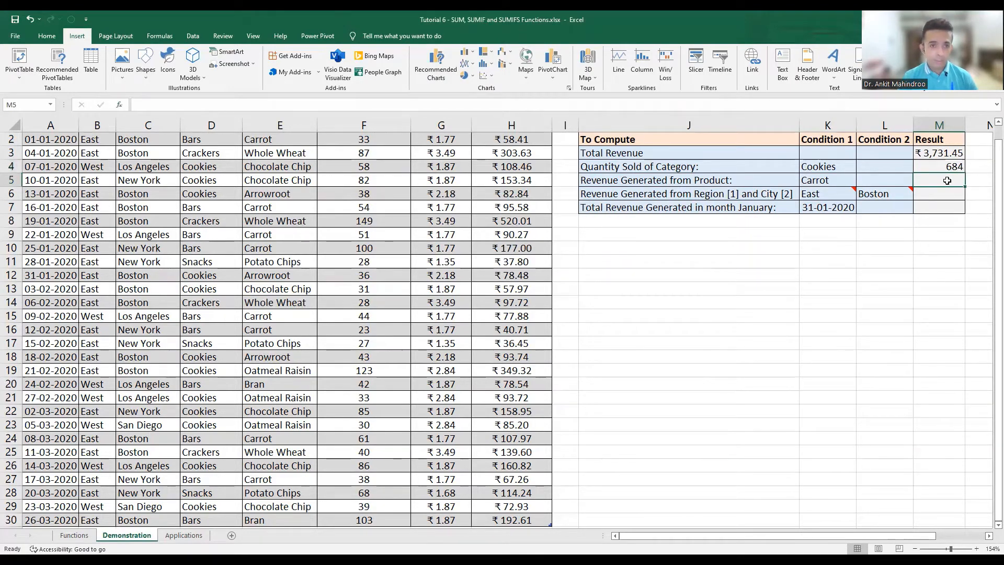
pyautogui.write('=')
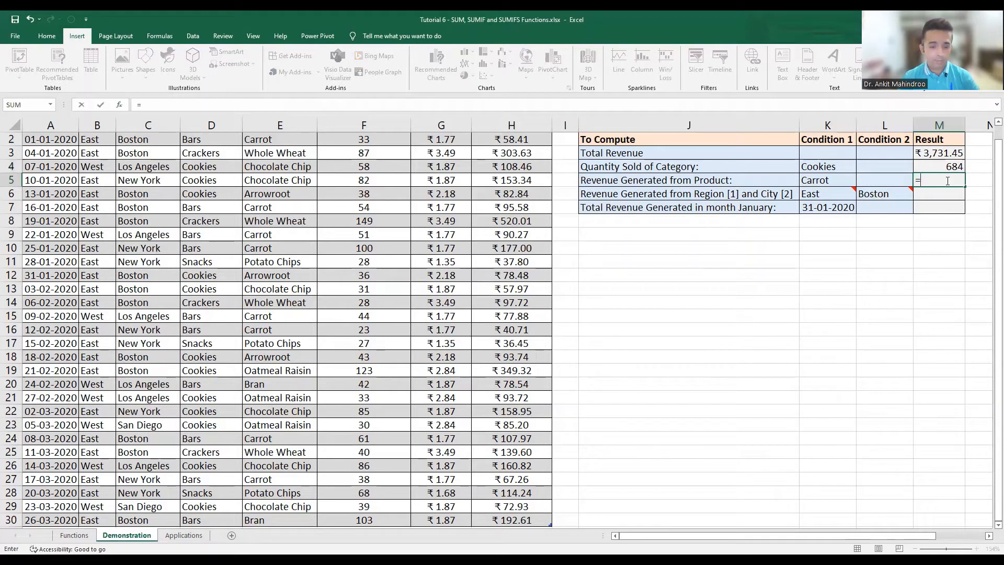
pyautogui.write('SUMIF')
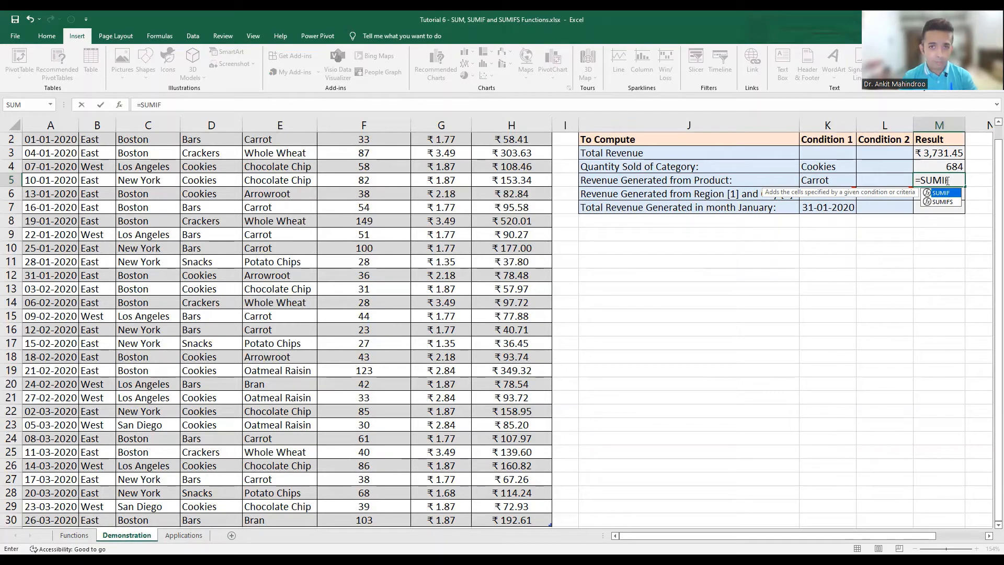
pyautogui.write('(')
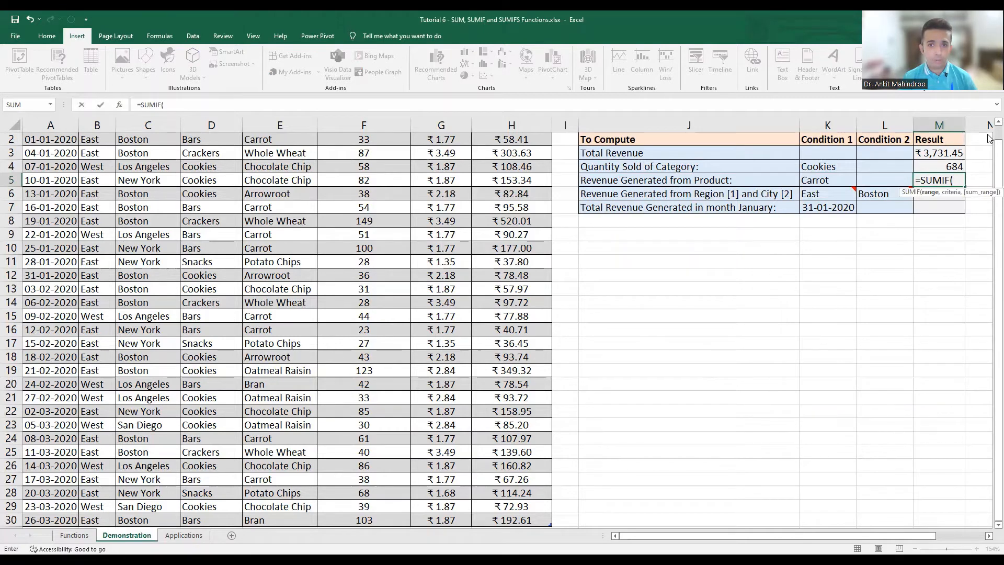
pyautogui.scroll(1, 989, 137)
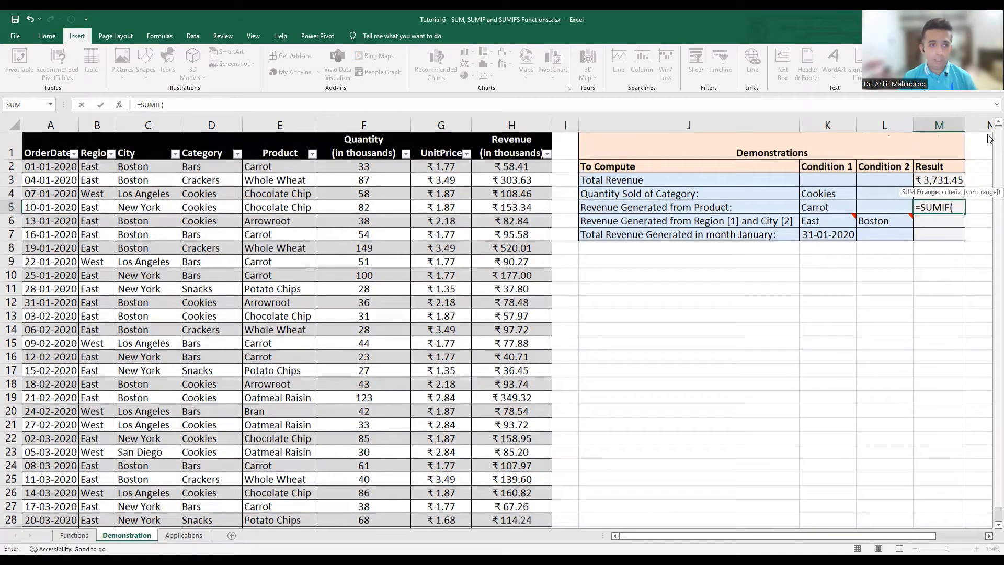
pyautogui.click(284, 167)
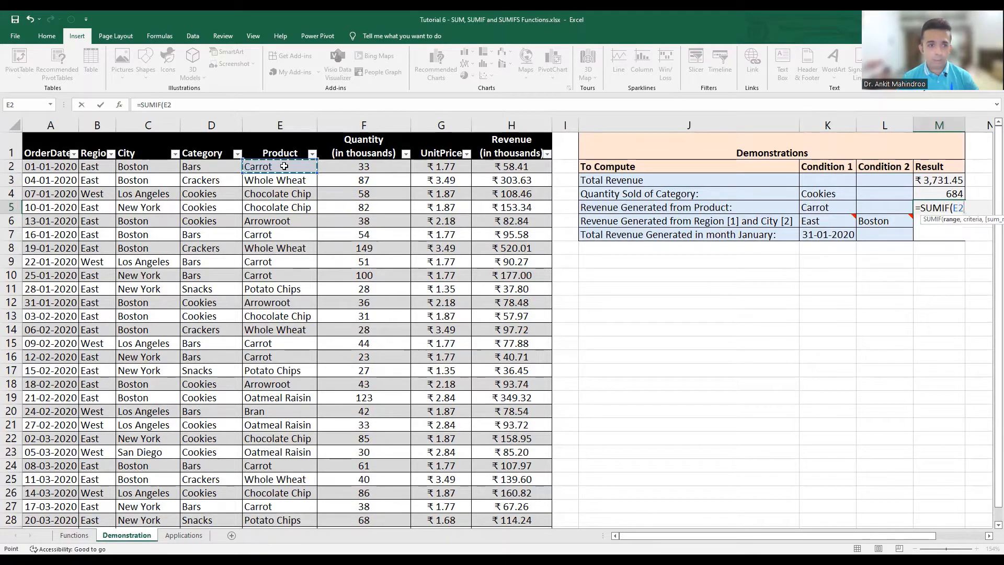
pyautogui.hotkey('ctrl', 'shift', 'Down')
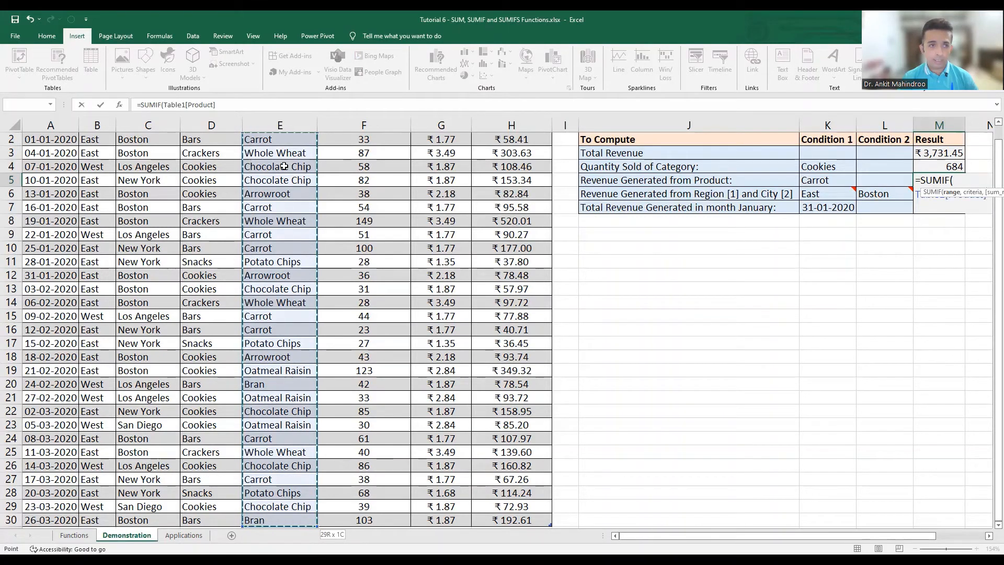
pyautogui.write(',')
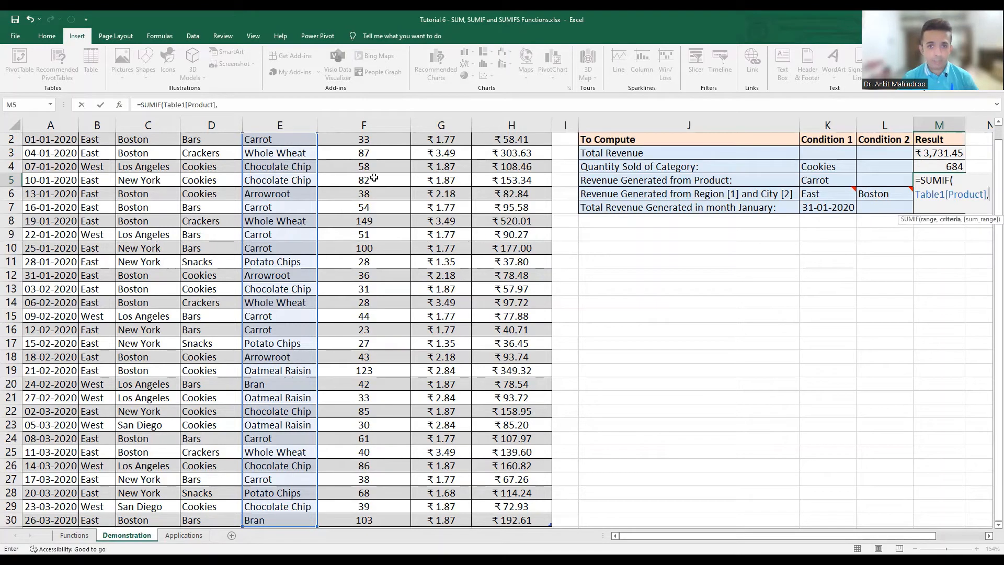
# Step: Complete the M5 formula with K5 as the criteria and the whole Revenue (in thousands) column as the sum range, and enter it
pyautogui.click(822, 178)
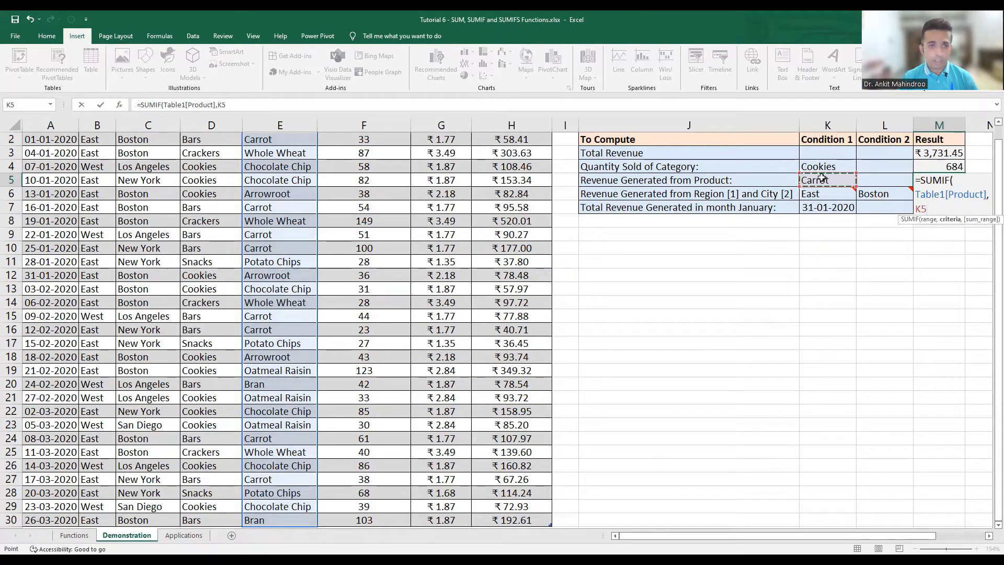
pyautogui.write(',')
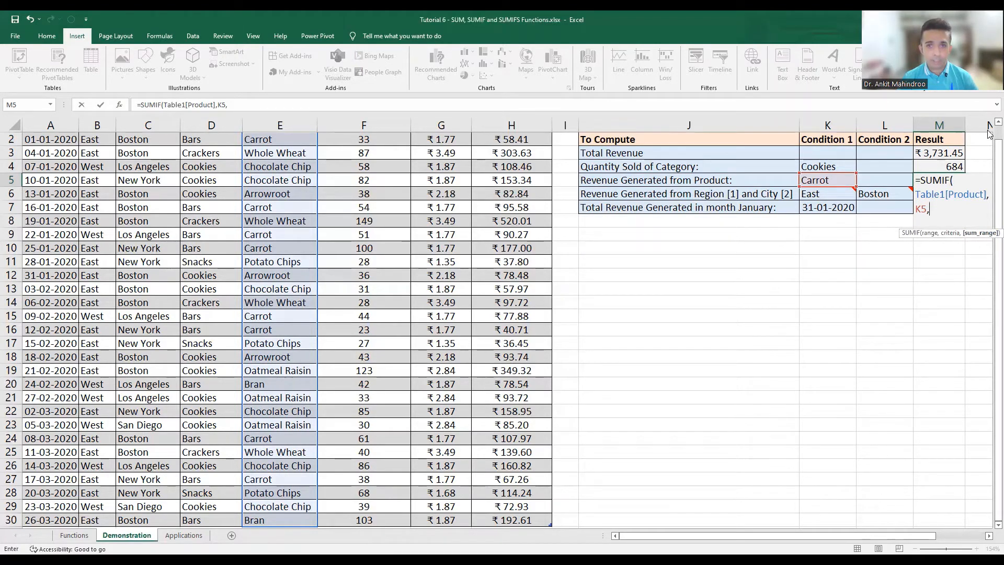
pyautogui.scroll(1, 990, 131)
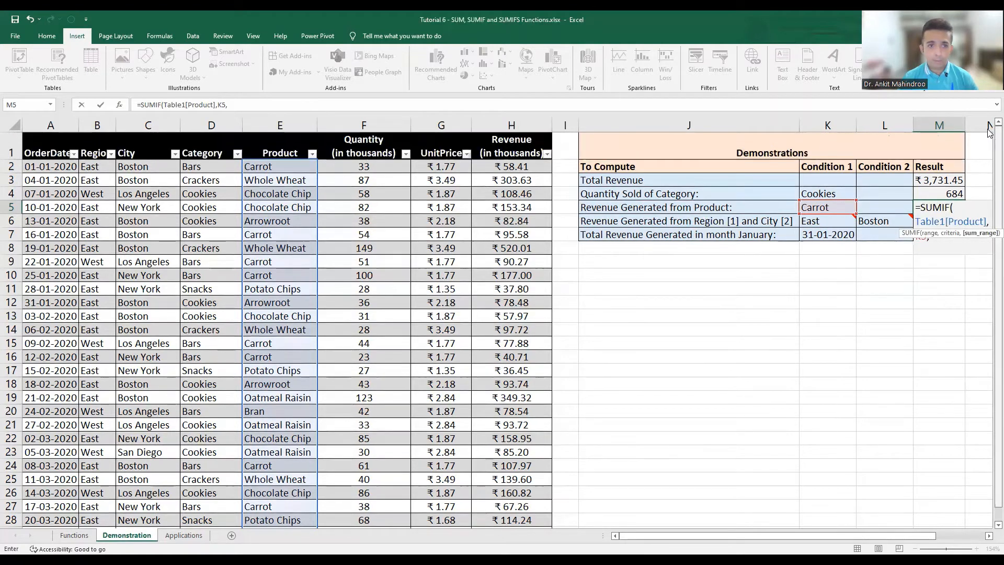
pyautogui.click(518, 165)
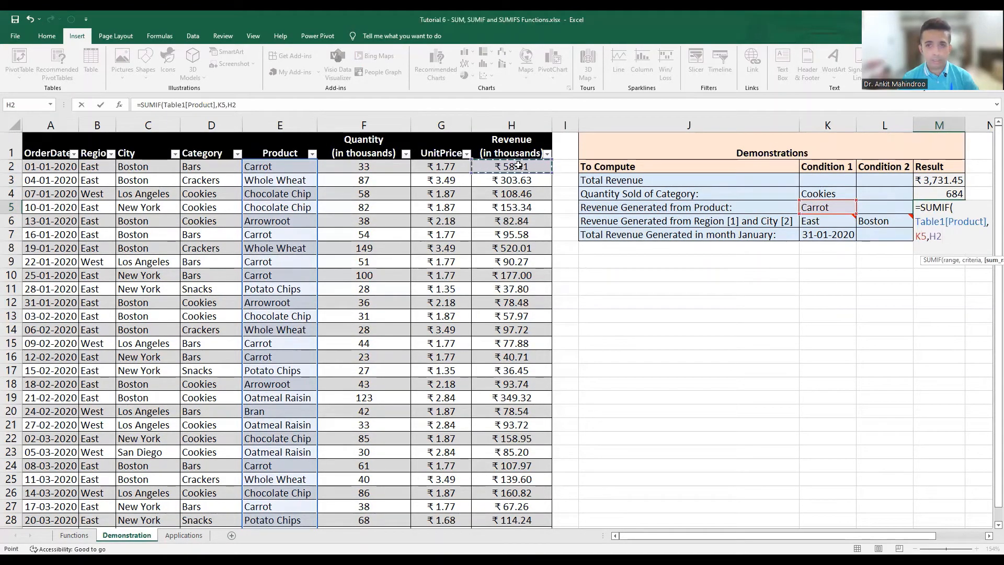
pyautogui.hotkey('ctrl', 'shift', 'Down')
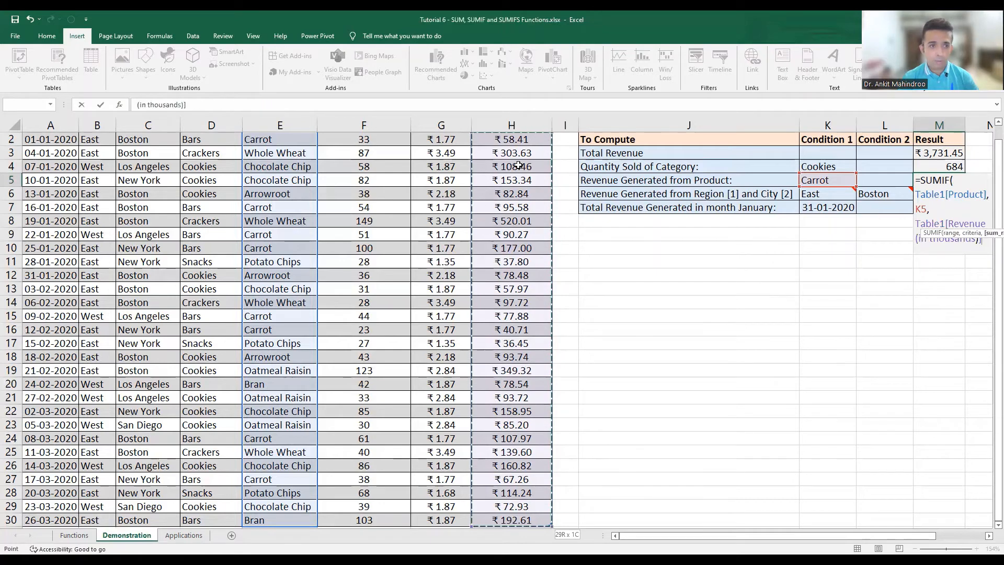
pyautogui.write(')')
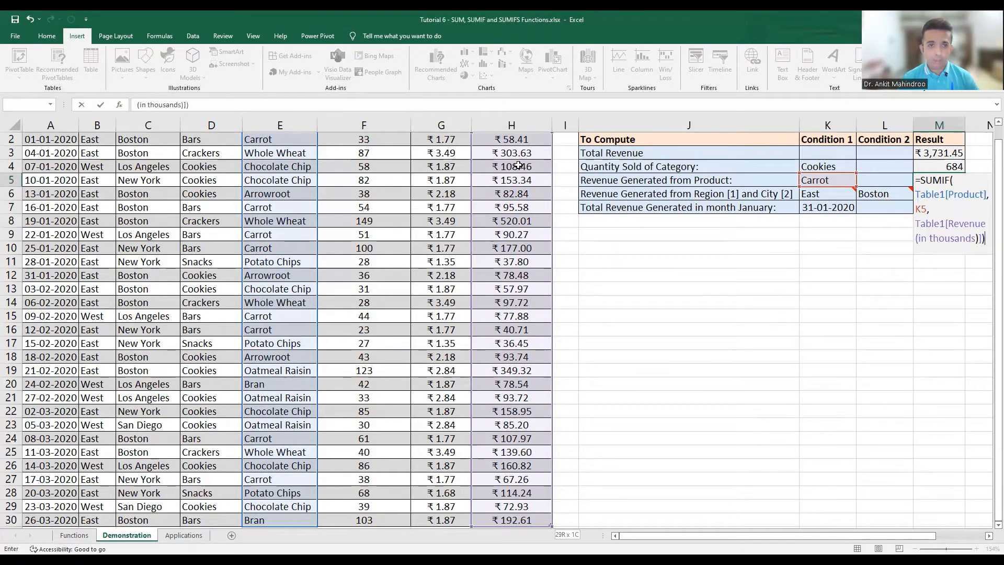
pyautogui.press('Return')
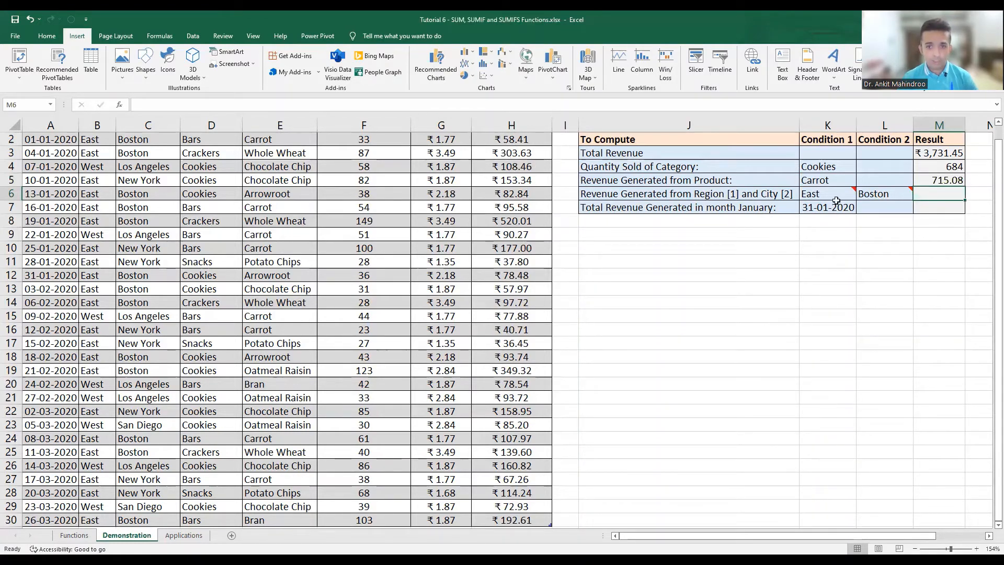
# Step: Start a SUMIFS formula in M6 for the revenue from region East and city Boston, and open its function arguments
pyautogui.moveTo(838, 195)
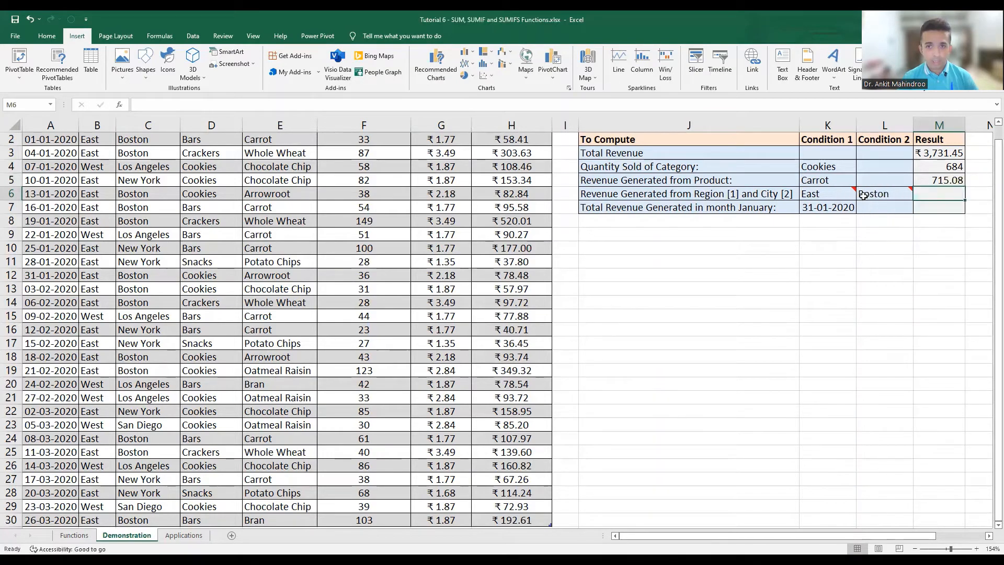
pyautogui.moveTo(868, 195)
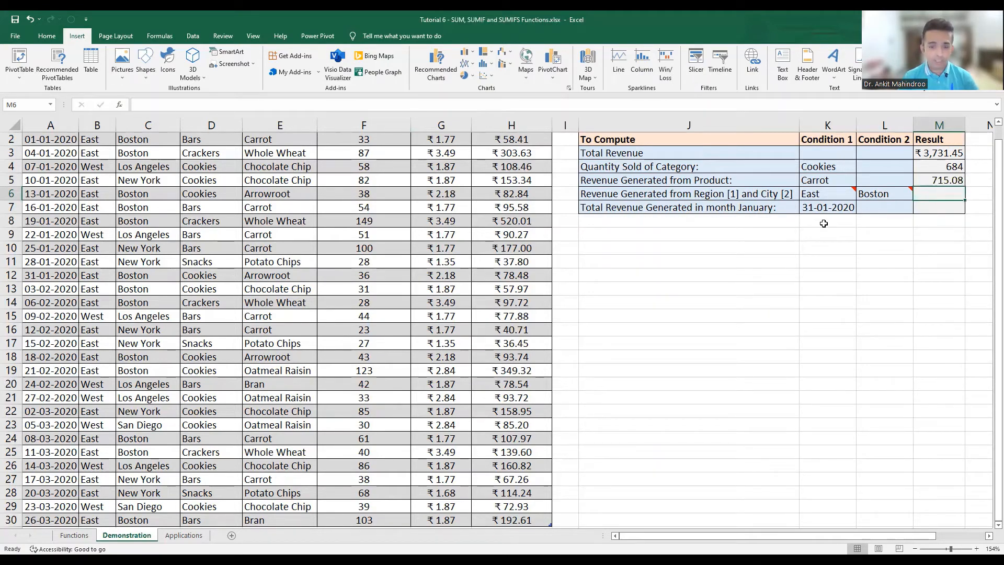
pyautogui.write('=')
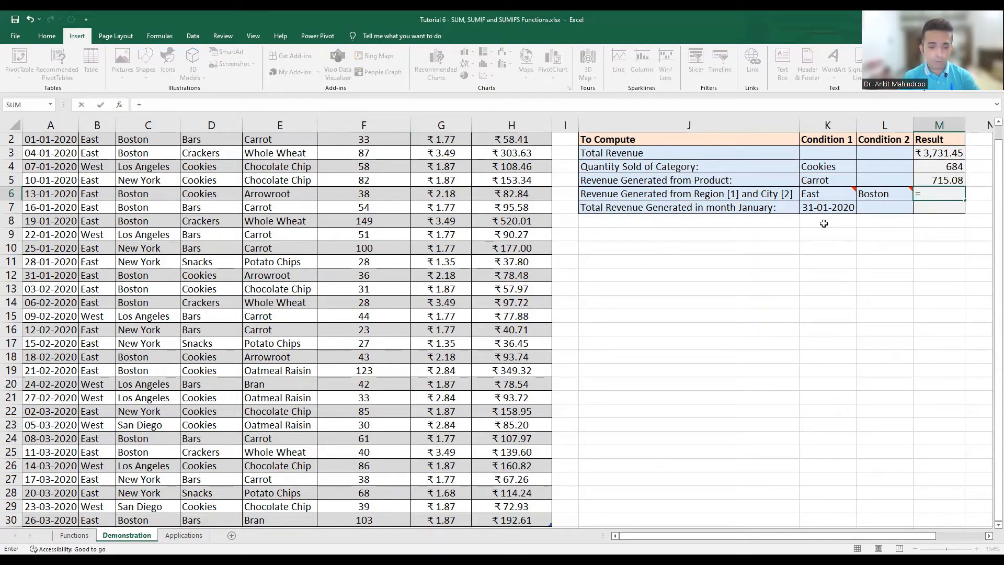
pyautogui.write('SUMIFS')
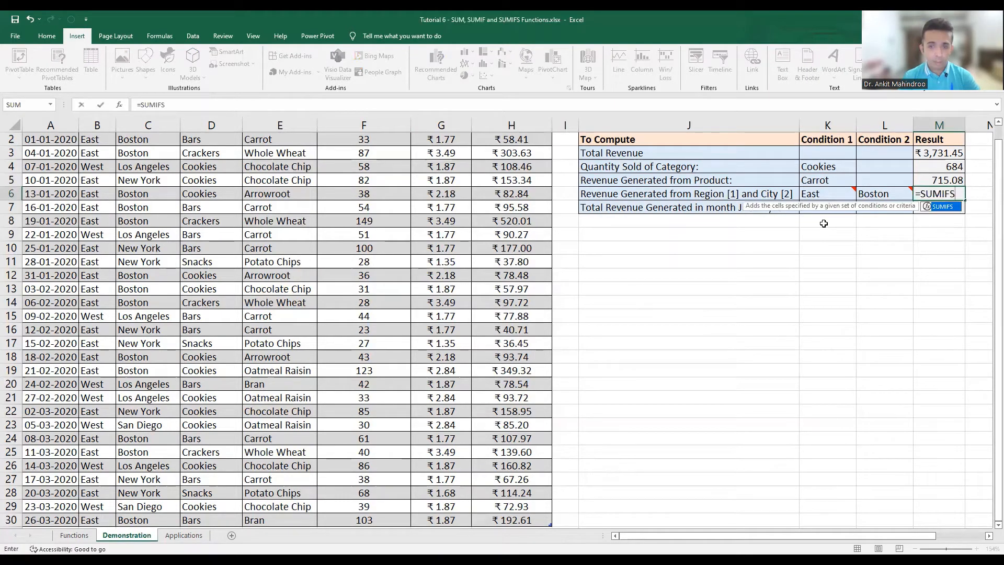
pyautogui.write('(')
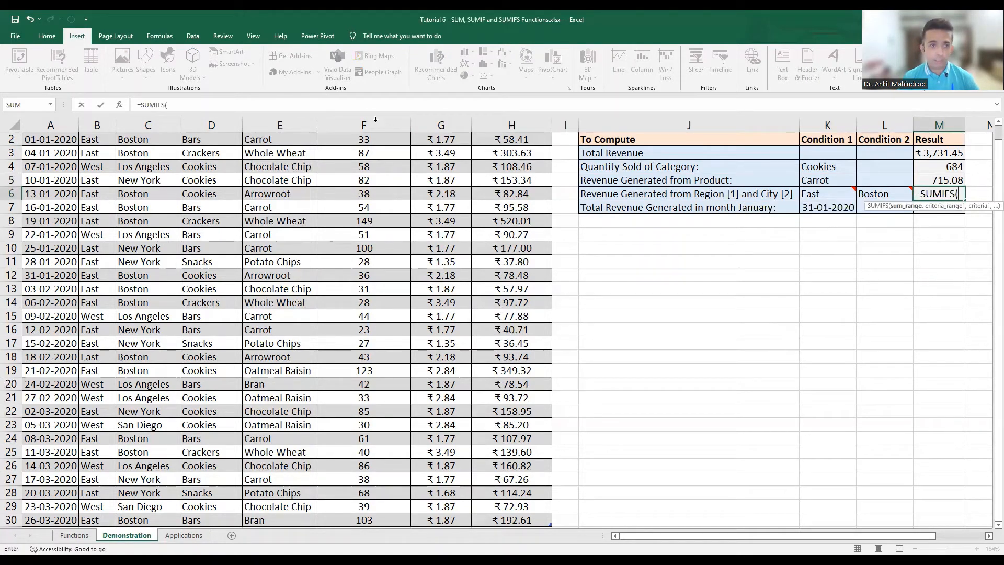
pyautogui.click(119, 105)
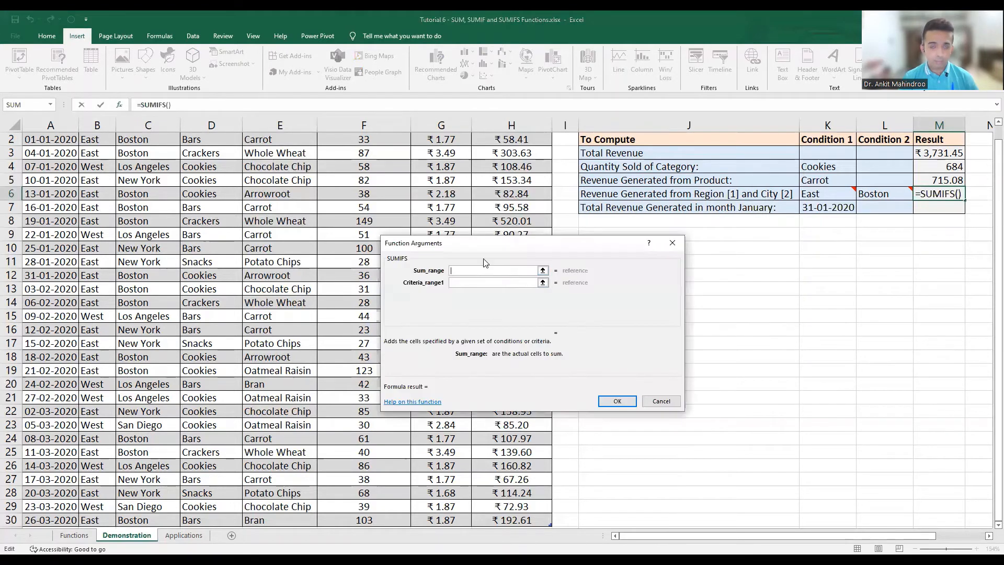
# Step: Set the SUMIFS sum range to the table's whole Revenue (in thousands) column
pyautogui.click(543, 271)
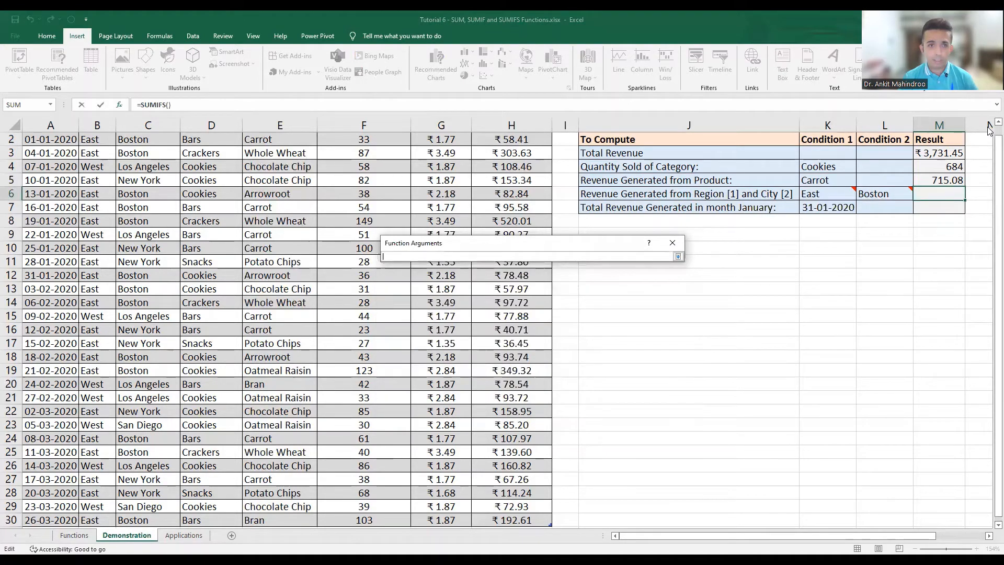
pyautogui.scroll(1, 989, 129)
pyautogui.click(514, 165)
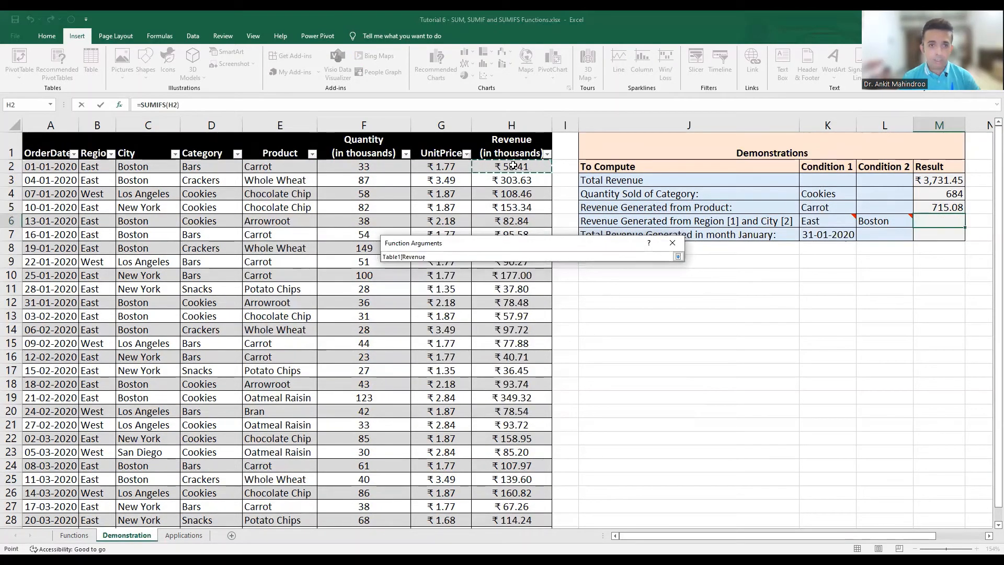
pyautogui.hotkey('ctrl', 'shift', 'Down')
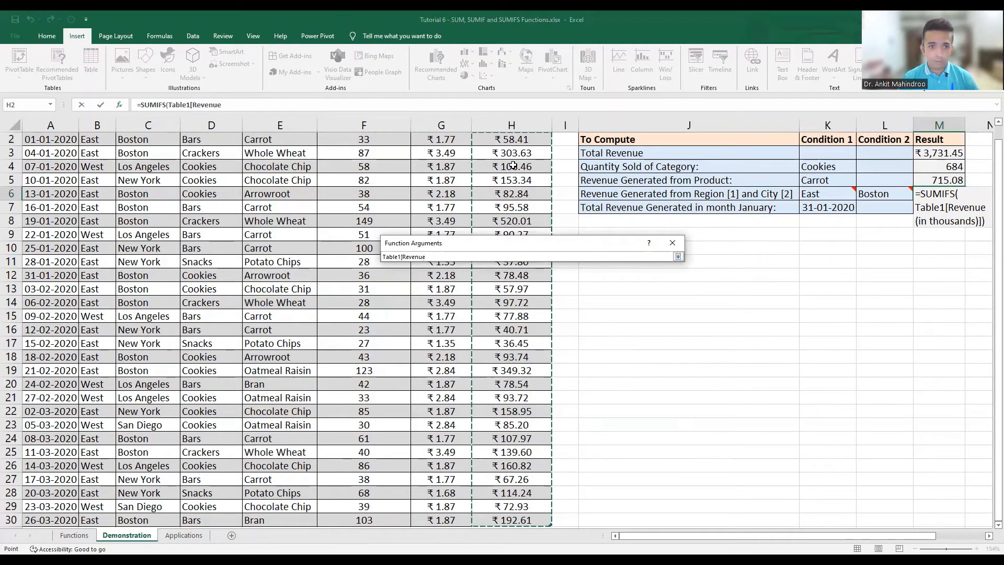
pyautogui.press('Return')
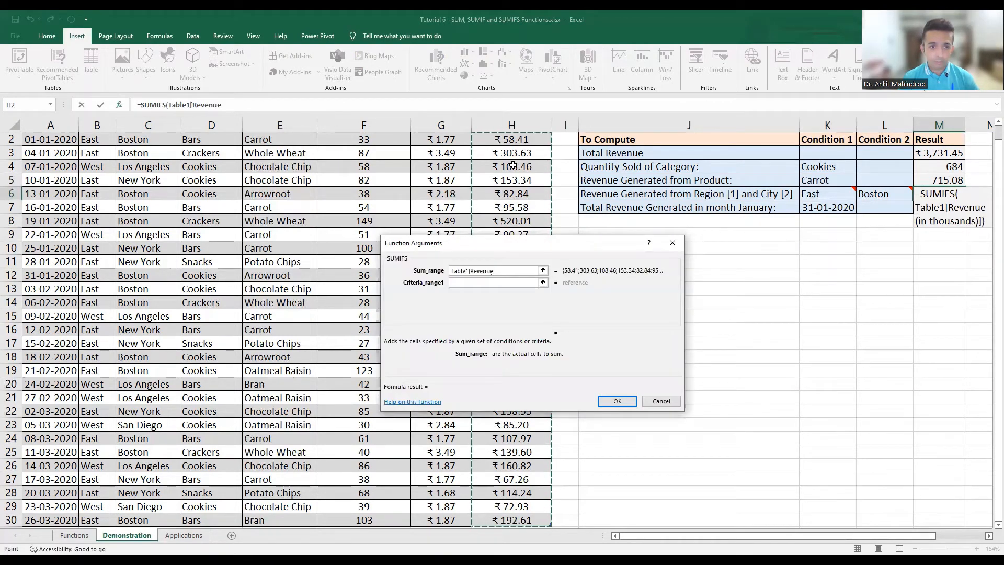
# Step: Set the first SUMIFS criteria range to the whole Region column, Table1[Region], with K6 as its criteria
pyautogui.click(475, 283)
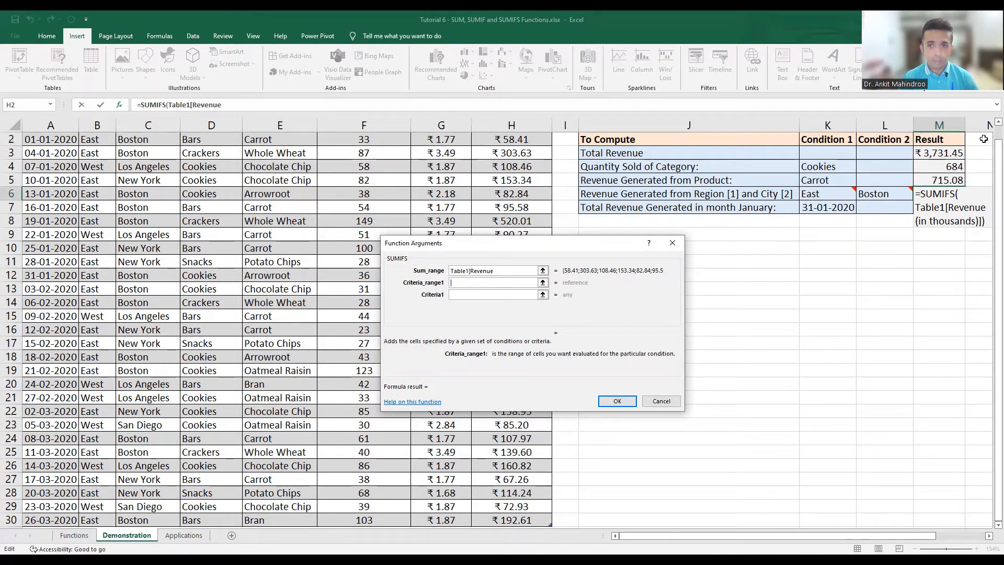
pyautogui.scroll(1, 152, 207)
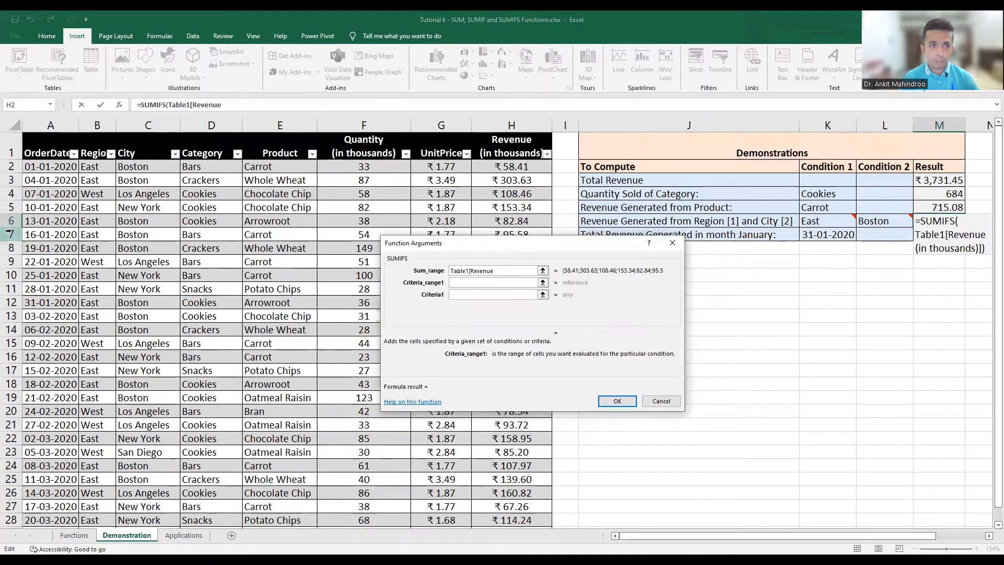
pyautogui.click(105, 163)
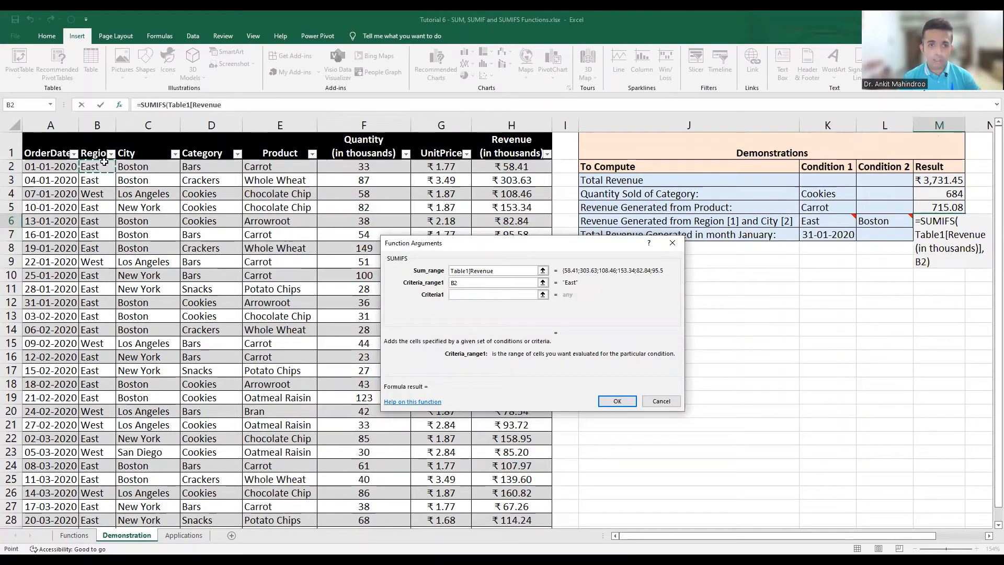
pyautogui.click(105, 162)
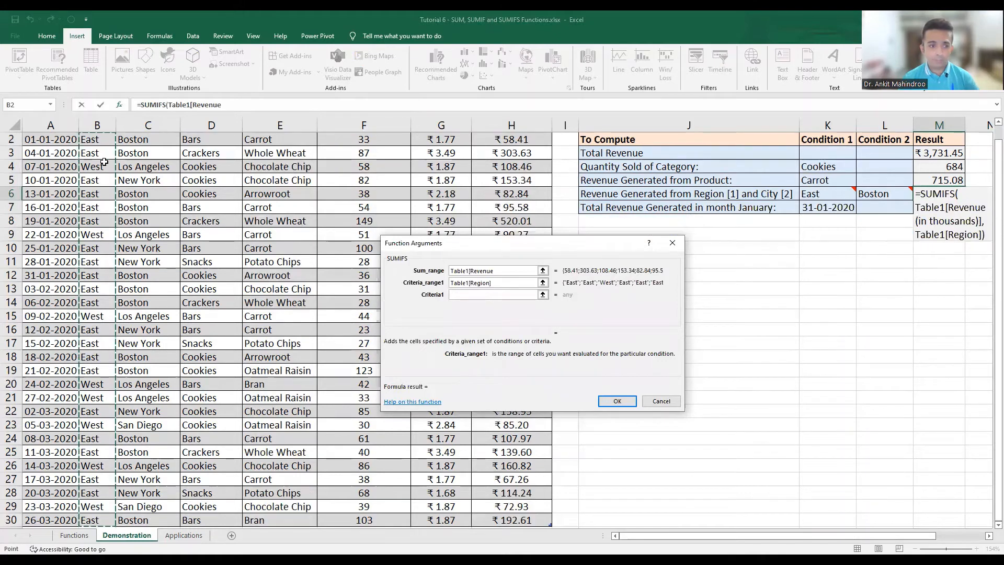
pyautogui.click(483, 294)
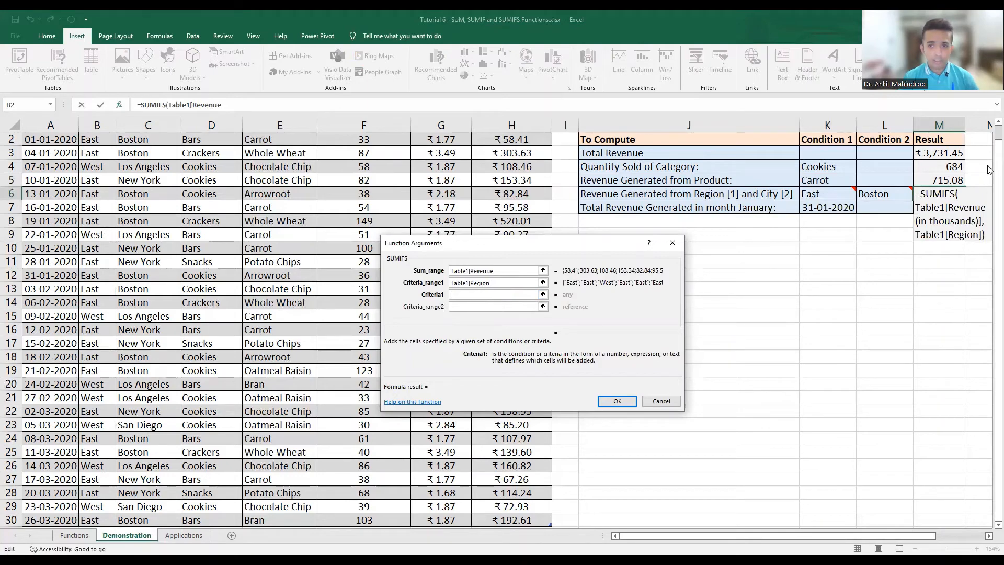
pyautogui.scroll(1, 988, 130)
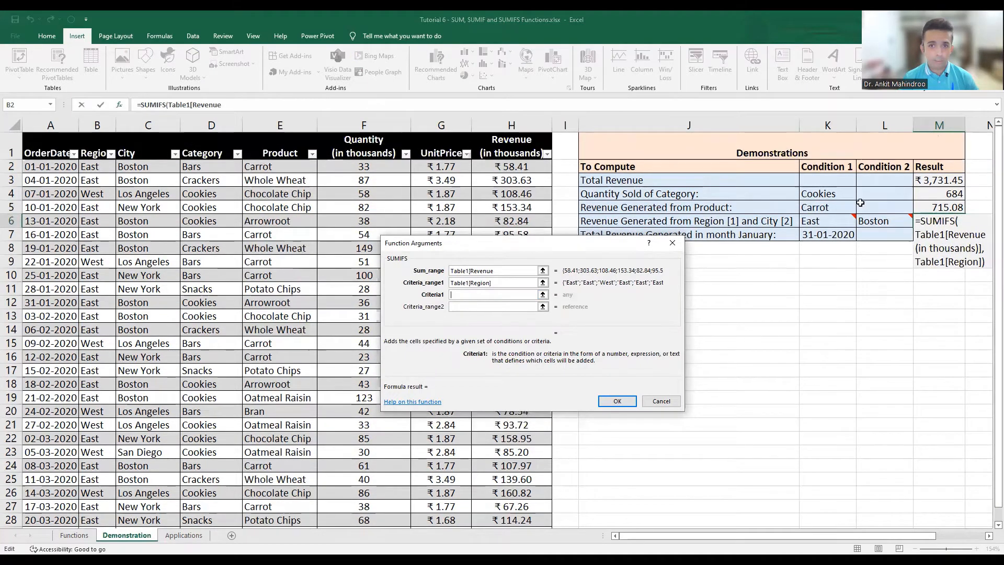
pyautogui.click(822, 219)
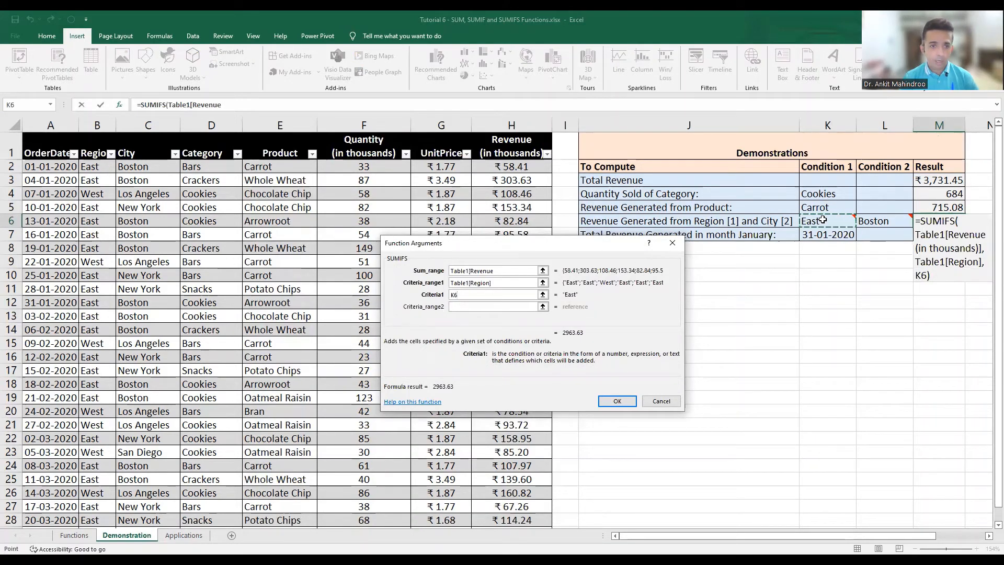
# Step: Add the whole City column, Table1[City], as the second criteria range with L6 as its criteria, and enter the M6 formula
pyautogui.click(472, 306)
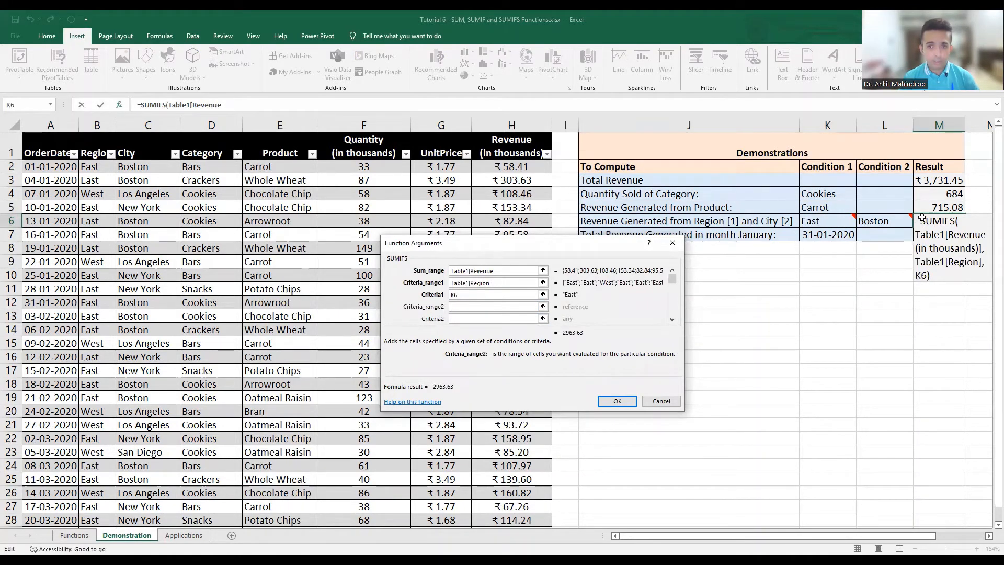
pyautogui.click(143, 166)
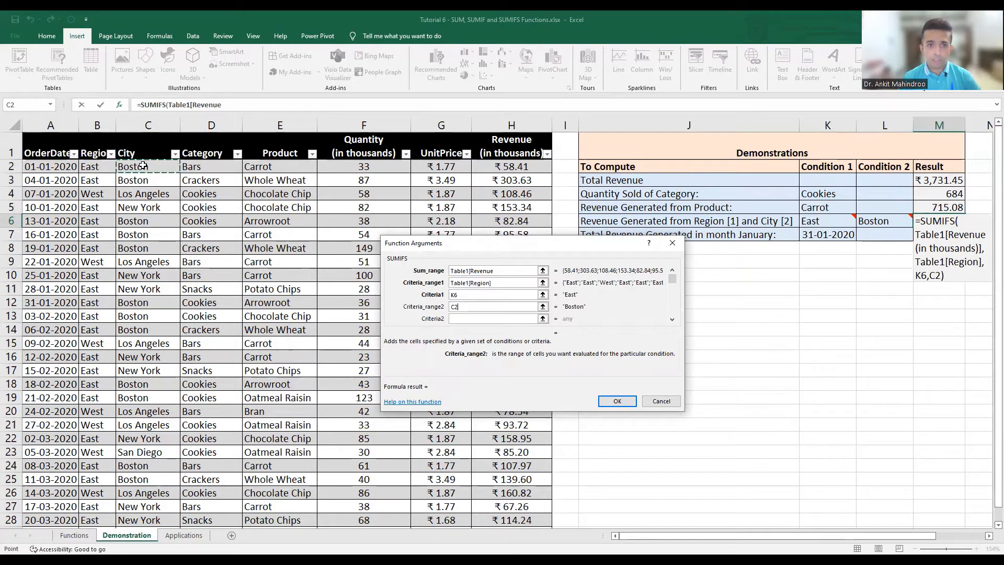
pyautogui.hotkey('ctrl', 'shift', 'Down')
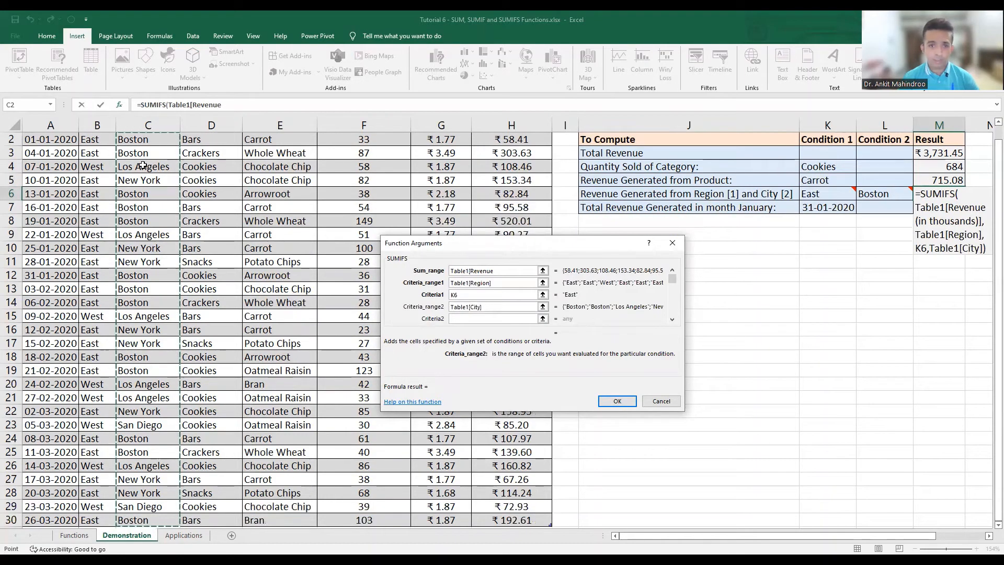
pyautogui.click(470, 319)
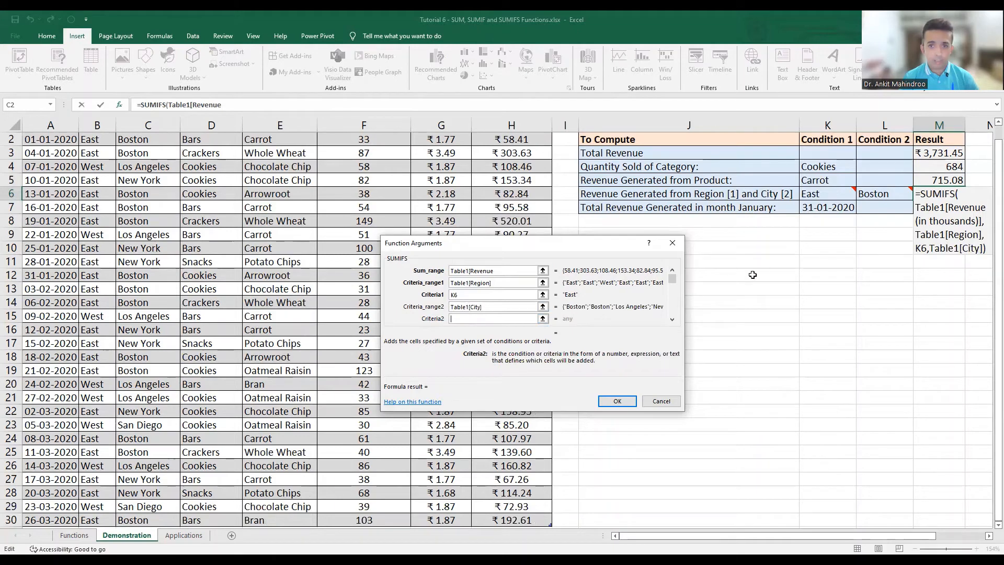
pyautogui.click(875, 195)
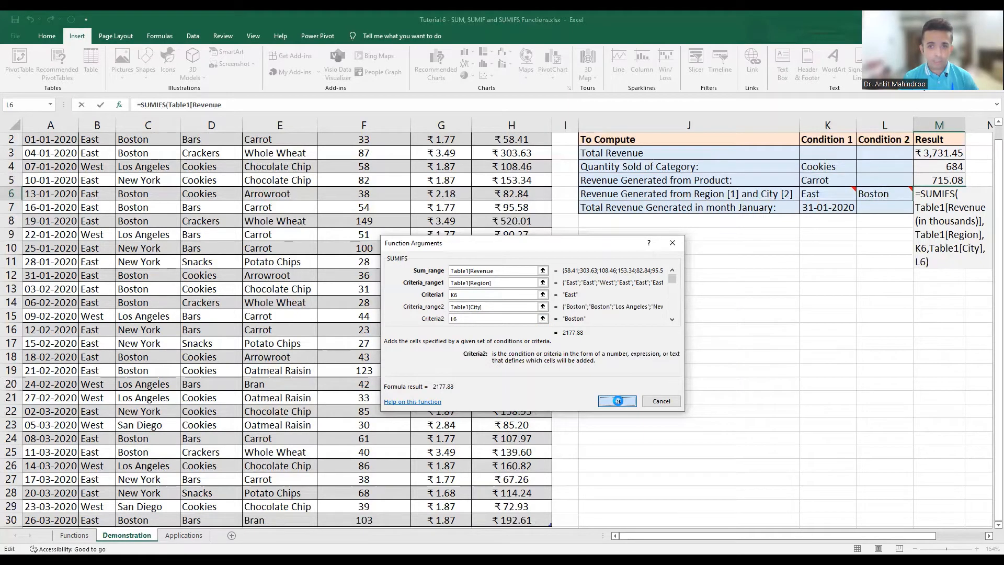
pyautogui.click(618, 401)
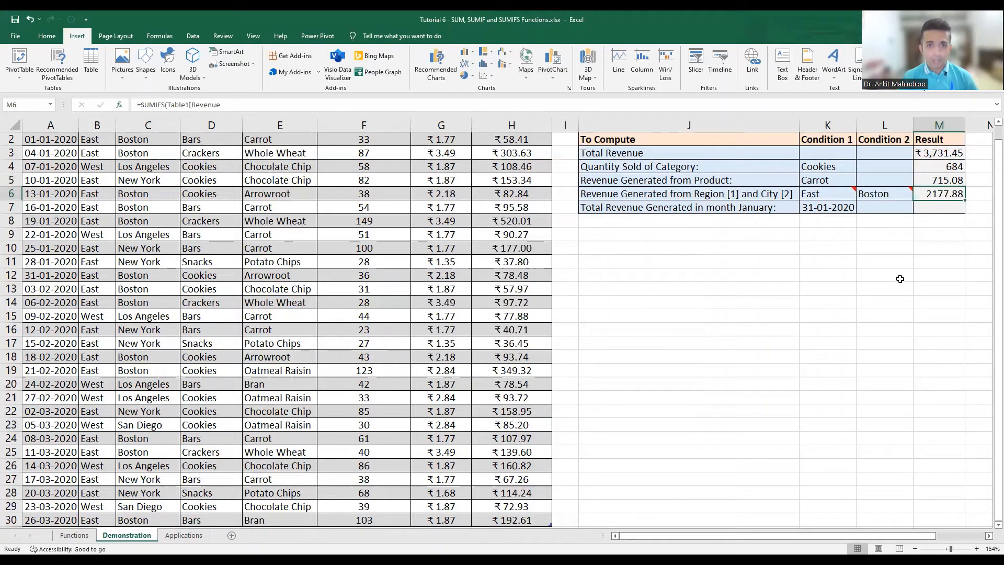
pyautogui.click(828, 244)
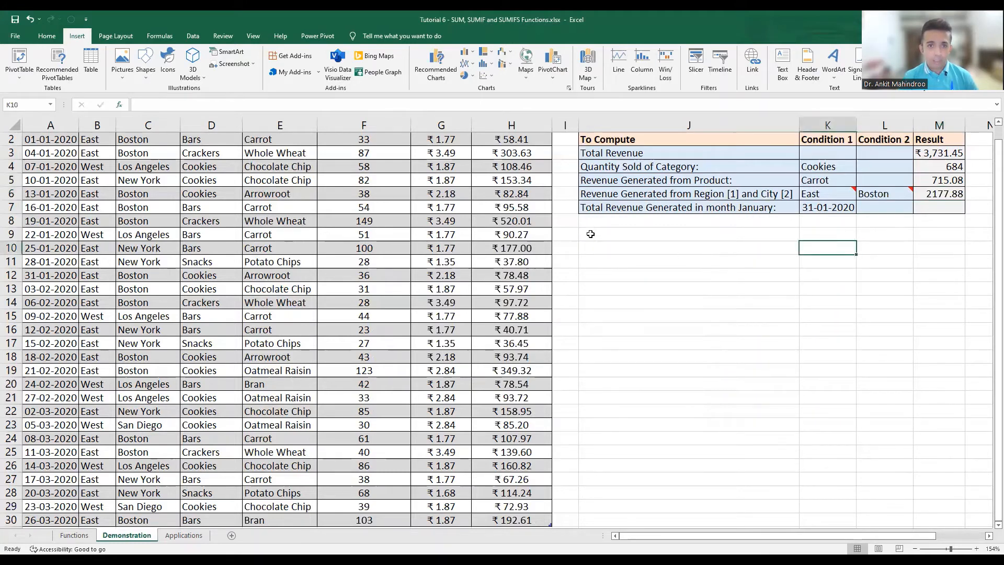
# Step: Start a SUMIF formula in M7 for the total revenue in January, with the whole OrderDate column, Table1[OrderDate], as its range
pyautogui.click(647, 207)
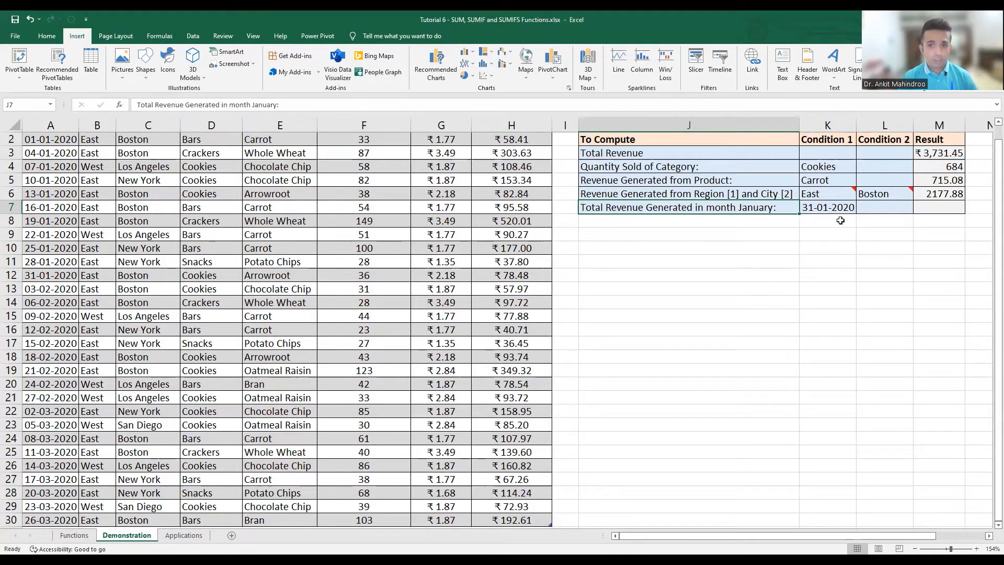
pyautogui.click(838, 207)
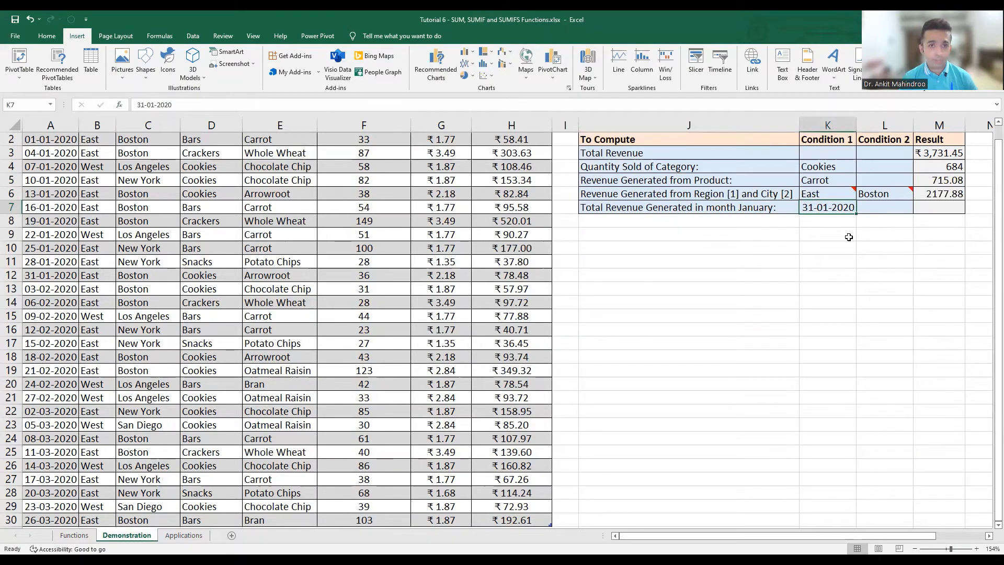
pyautogui.click(933, 204)
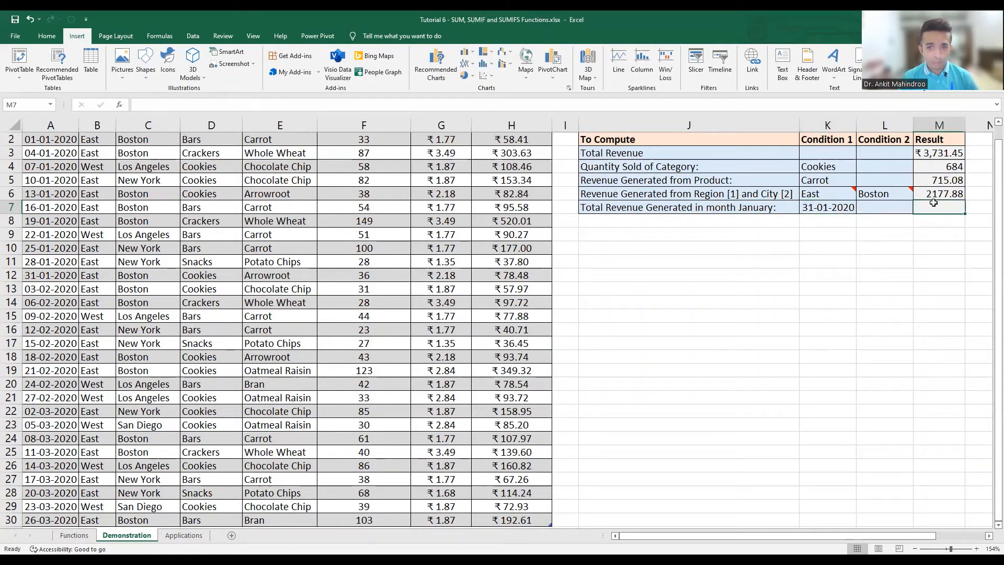
pyautogui.write('=')
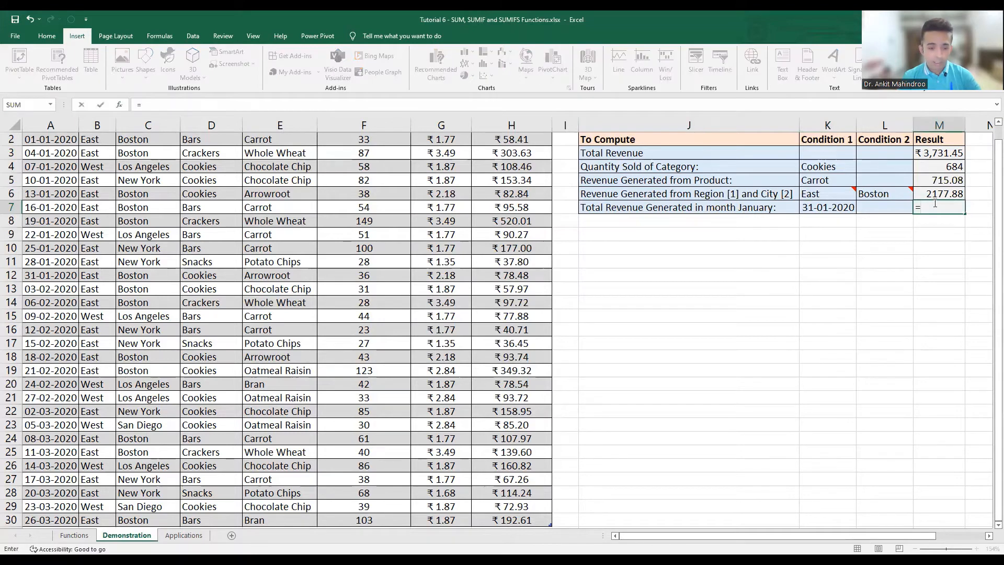
pyautogui.write('SUMIF')
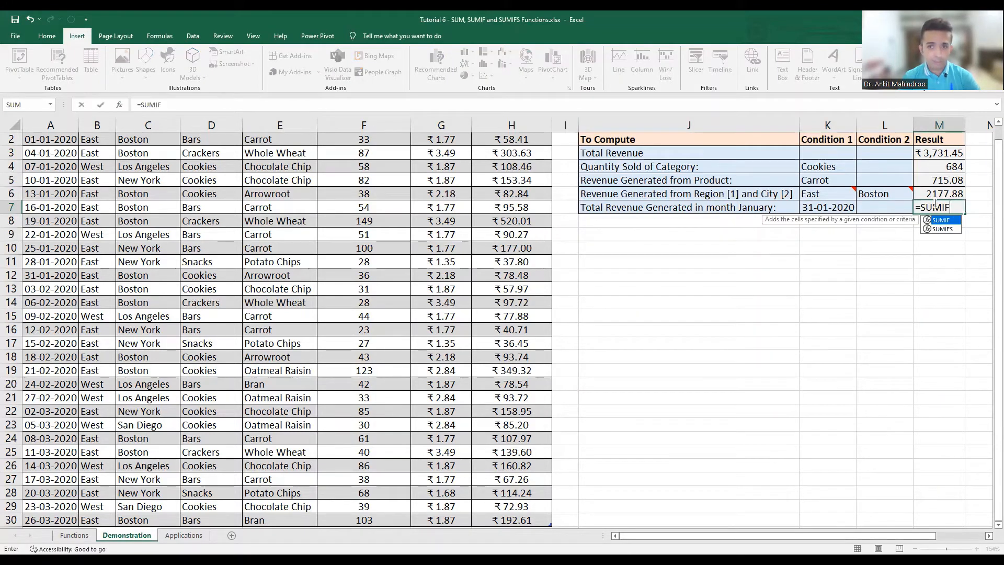
pyautogui.write('(')
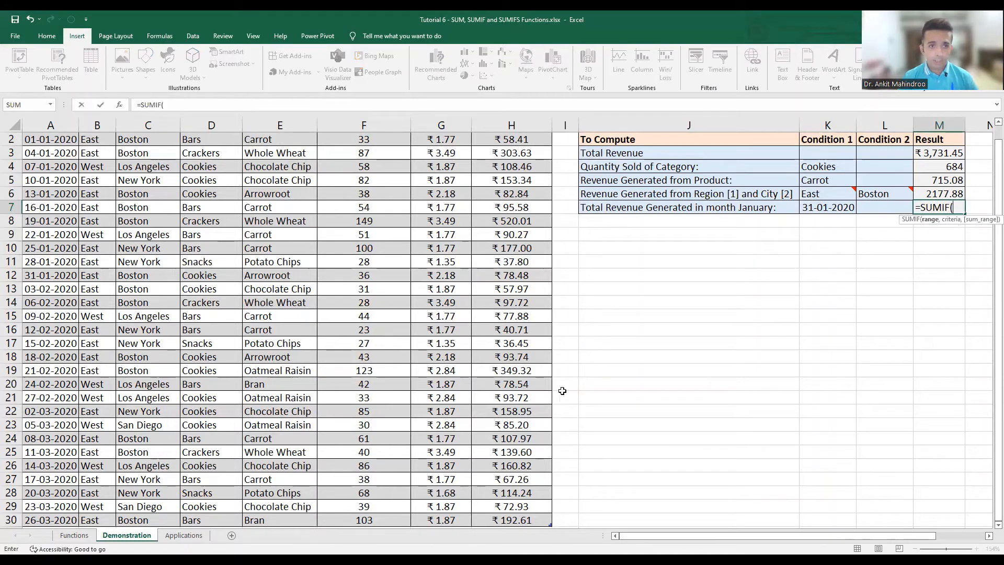
pyautogui.click(119, 106)
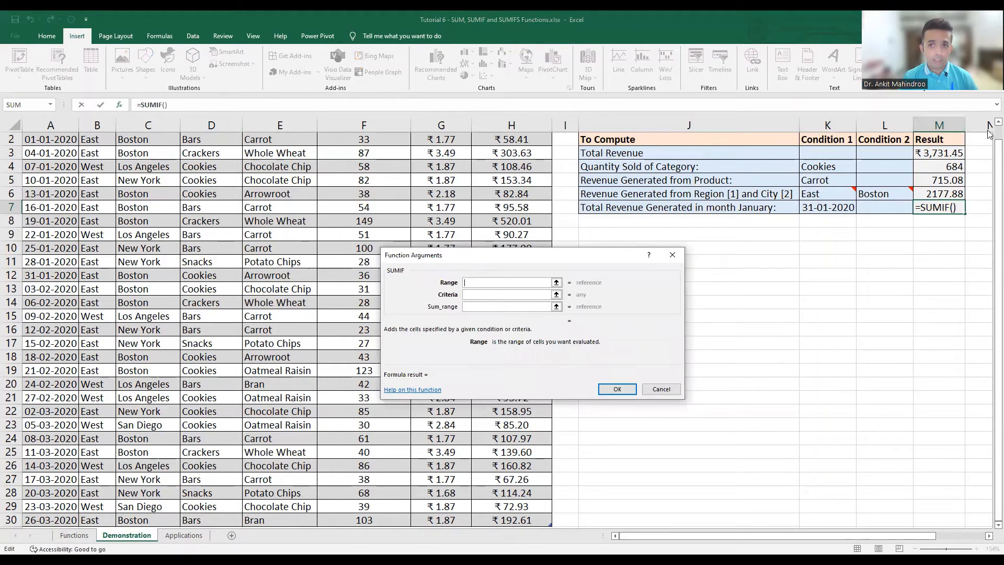
pyautogui.scroll(1, 487, 183)
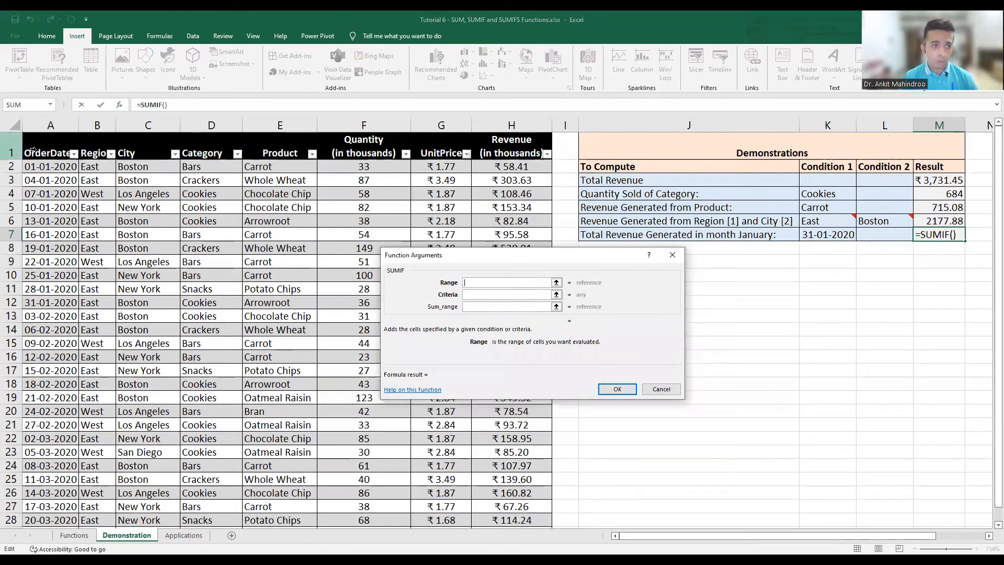
pyautogui.click(47, 168)
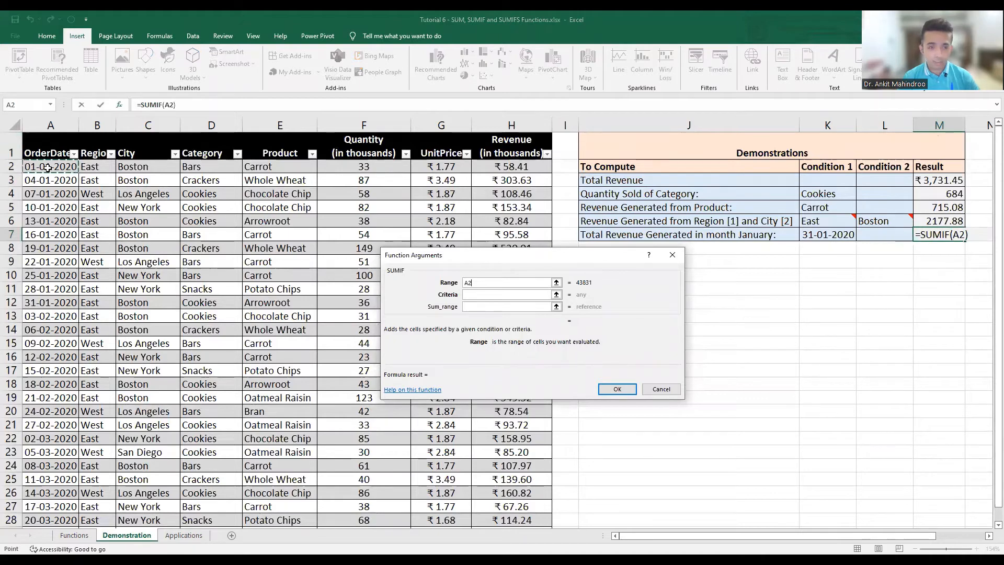
pyautogui.hotkey('ctrl', 'shift', 'Down')
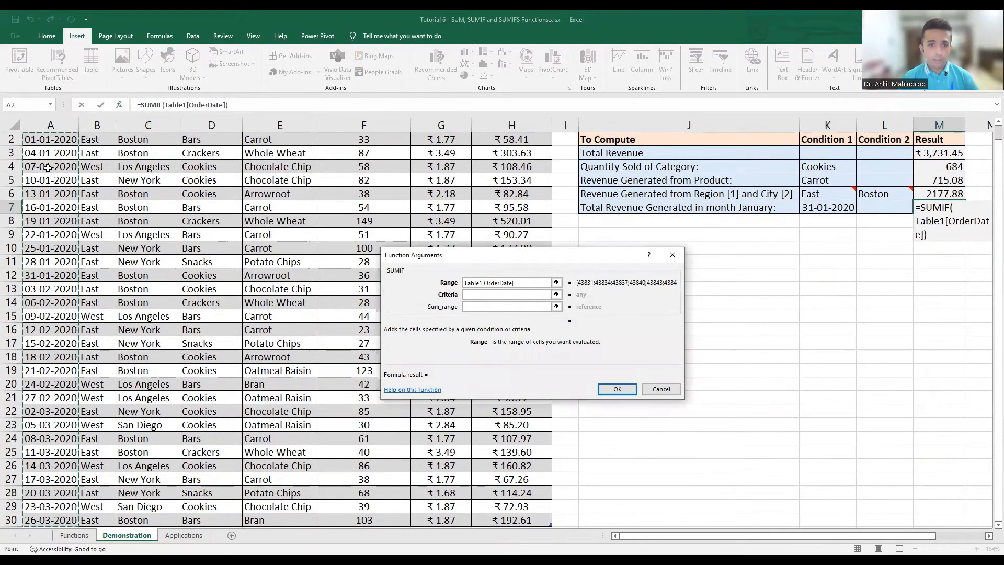
# Step: Set the SUMIF criteria to "<="&K7 so that order dates up to the date in K7 are matched
pyautogui.click(492, 294)
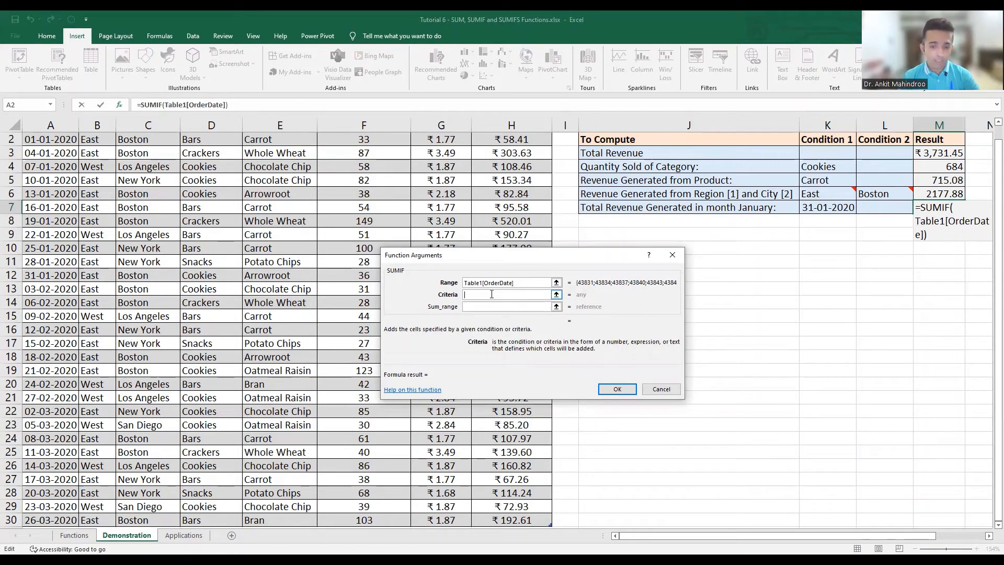
pyautogui.write('"')
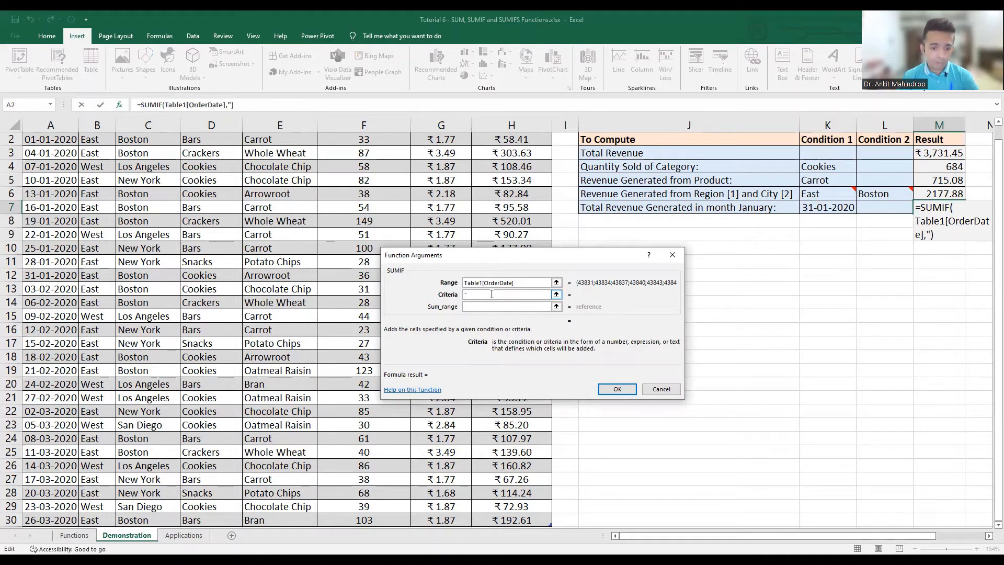
pyautogui.write('<')
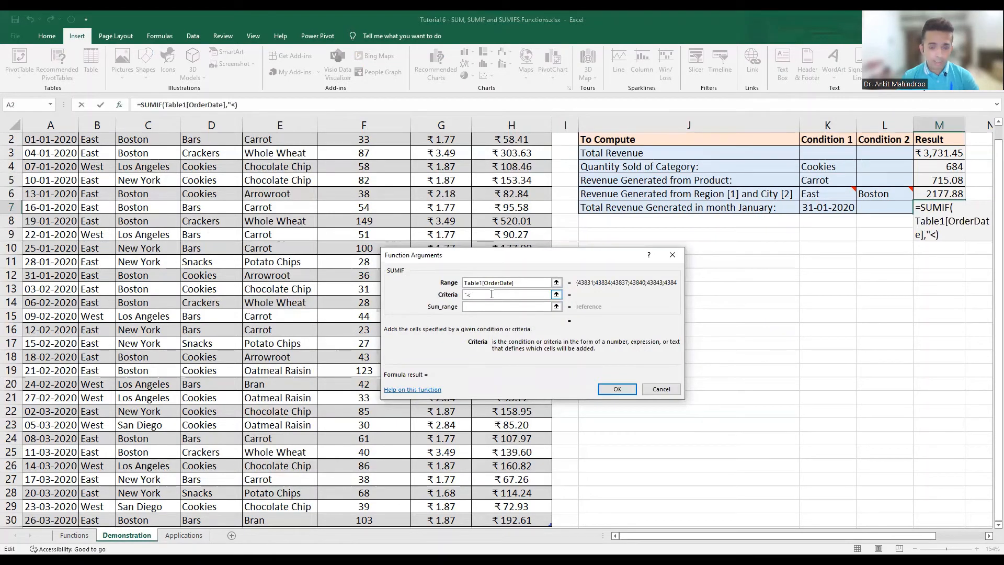
pyautogui.write('="')
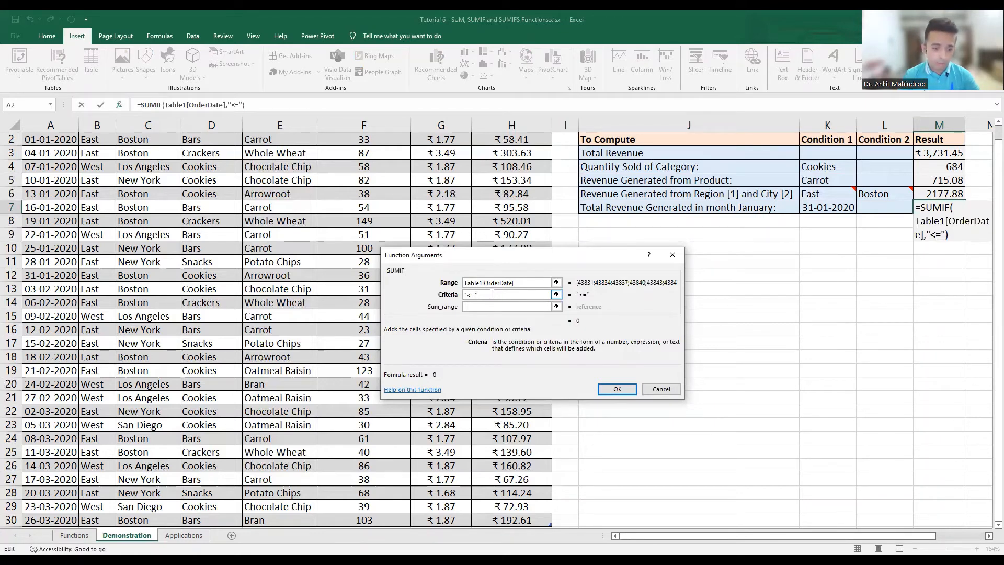
pyautogui.write('&')
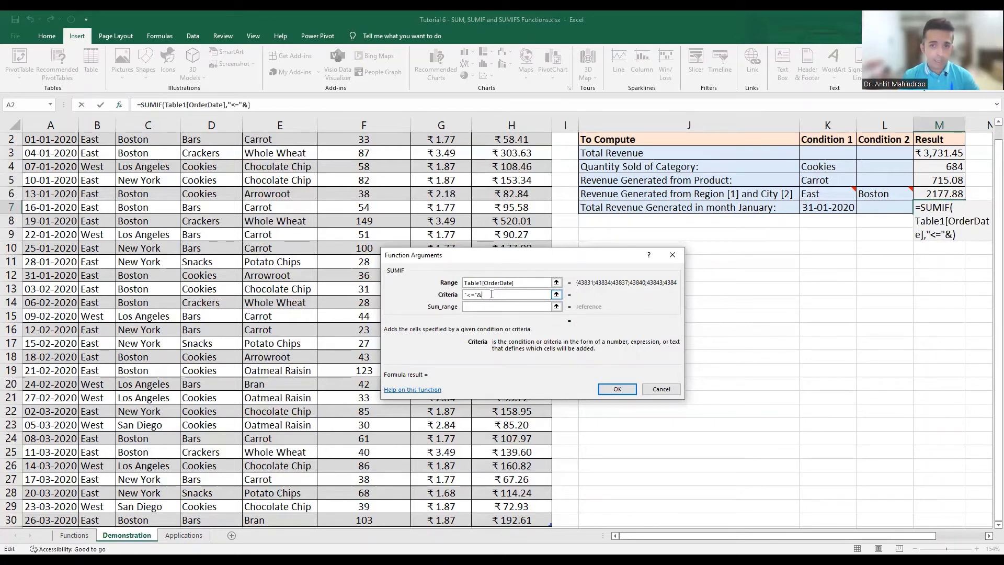
pyautogui.click(835, 209)
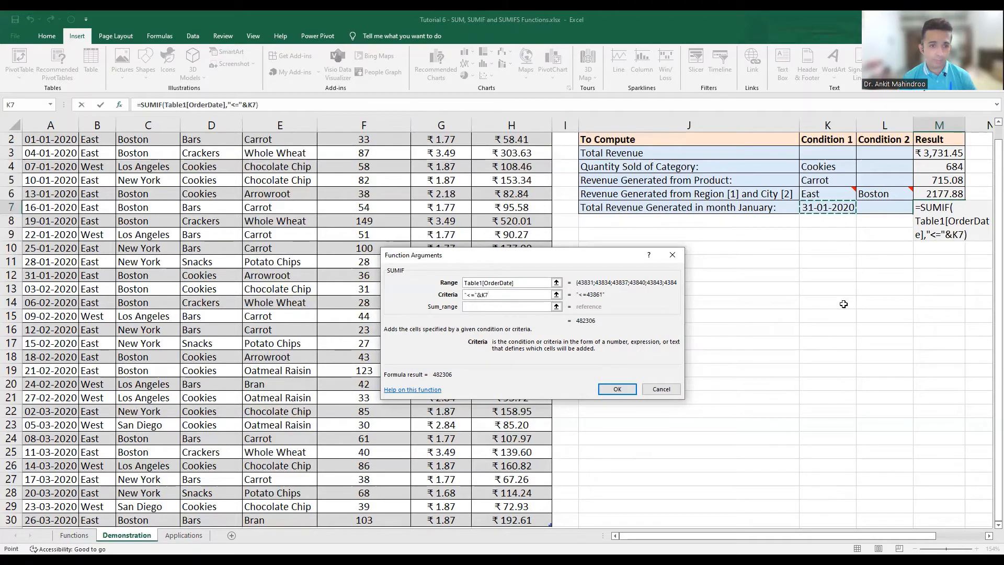
# Step: Set the sum range of the M7 SUMIF formula to the table's whole Revenue (in thousands) column
pyautogui.click(500, 306)
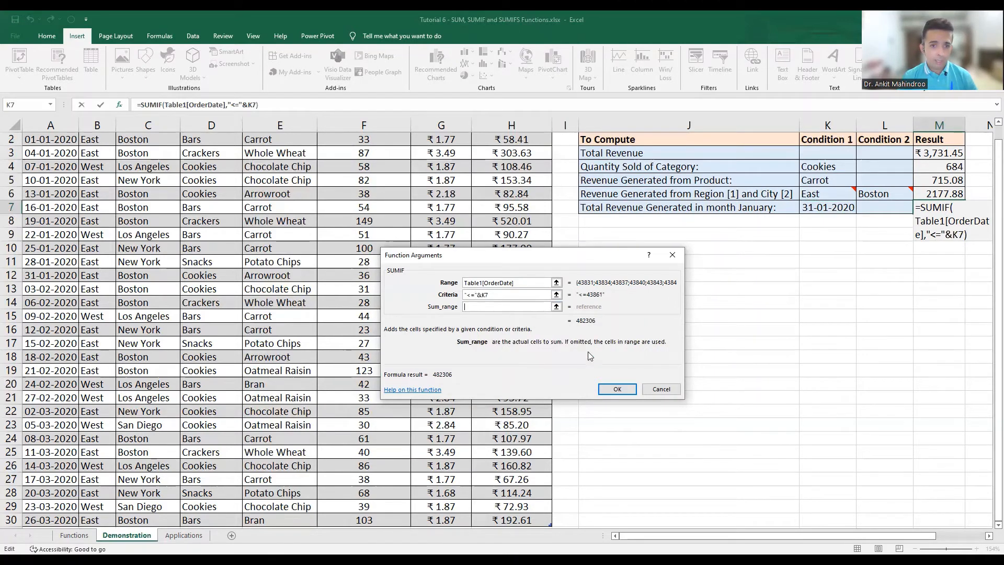
pyautogui.click(556, 307)
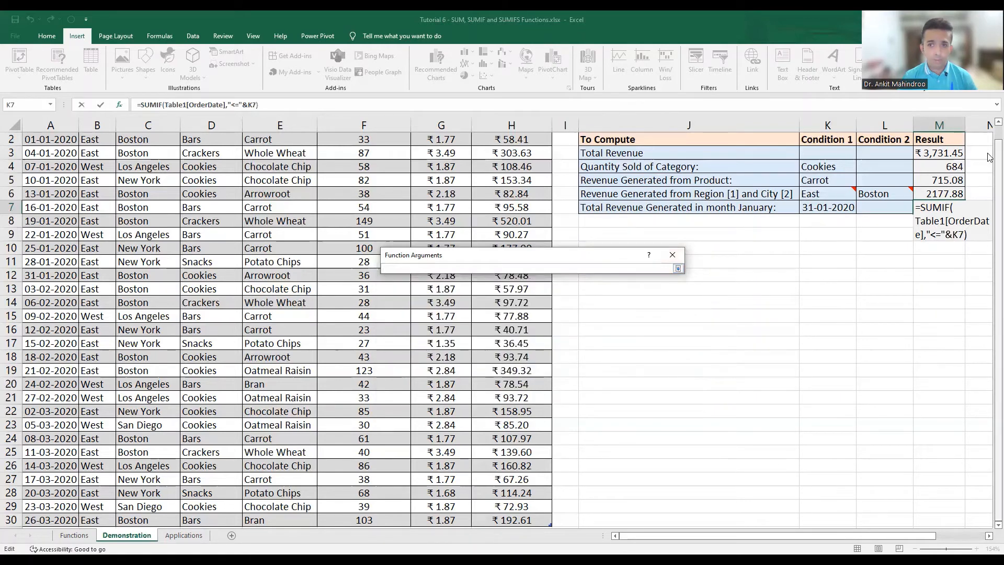
pyautogui.scroll(1, 989, 129)
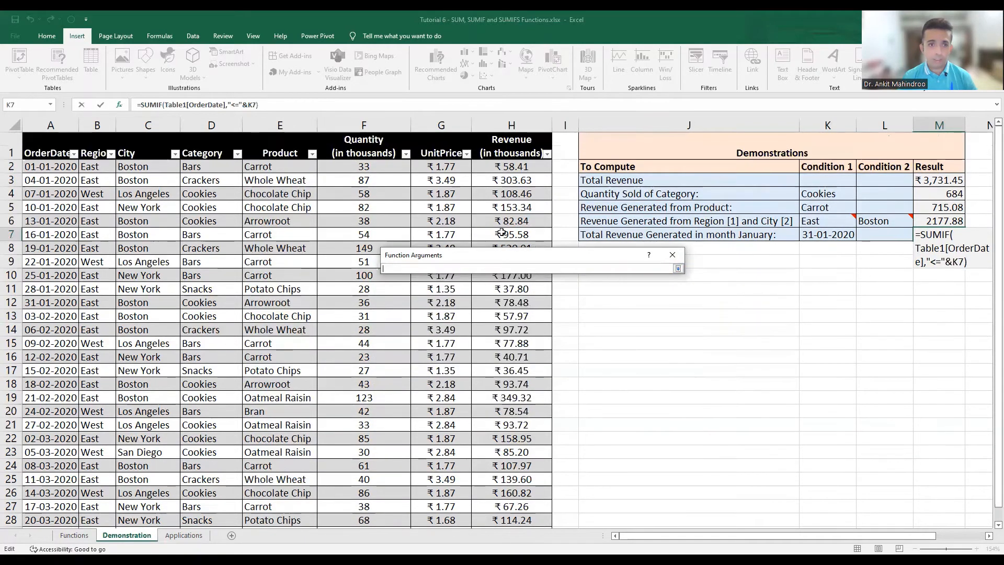
pyautogui.click(516, 171)
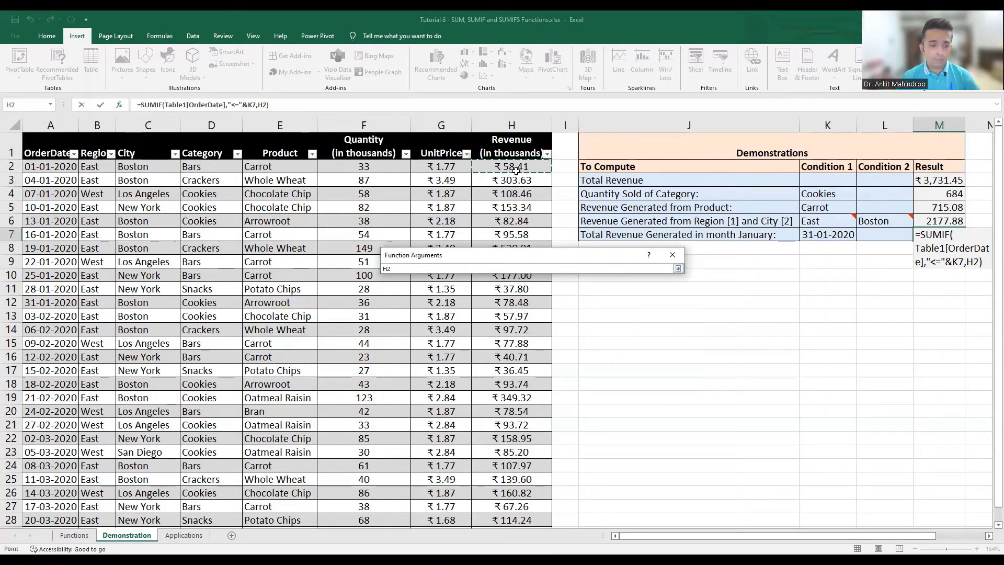
pyautogui.hotkey('ctrl', 'shift', 'Down')
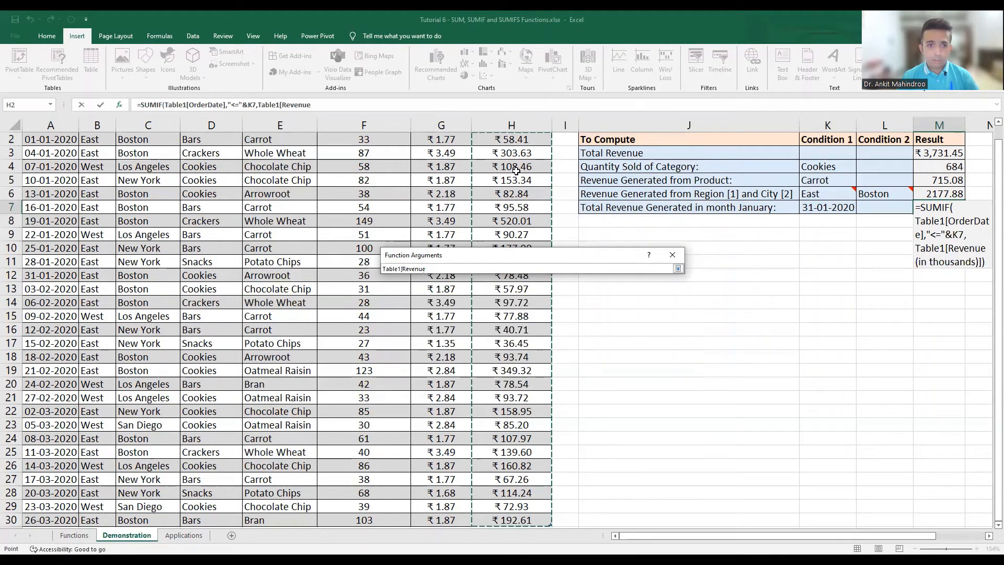
# Step: Accept the sum range and enter the completed SUMIF formula for January's total revenue in M7
pyautogui.press('Return')
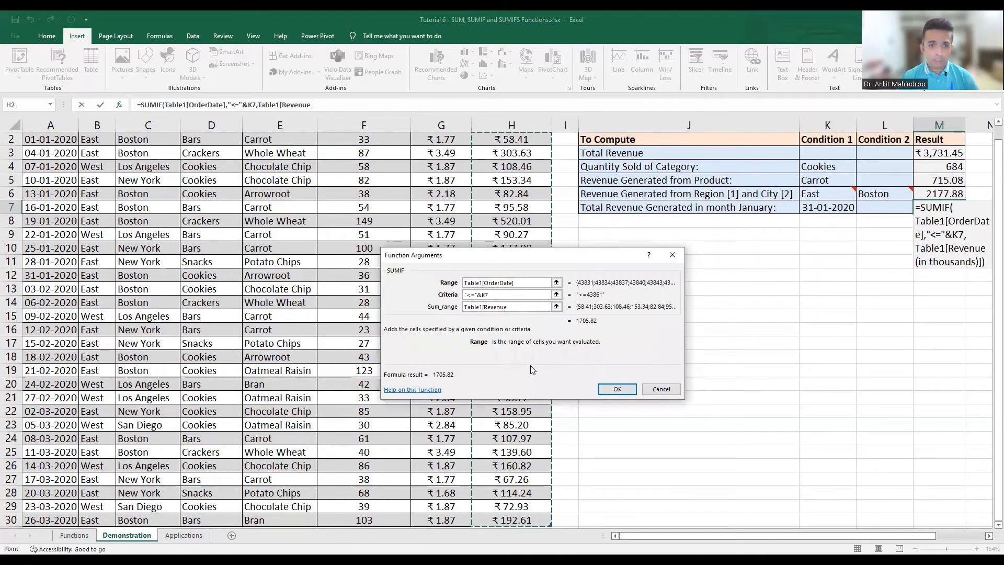
pyautogui.click(618, 389)
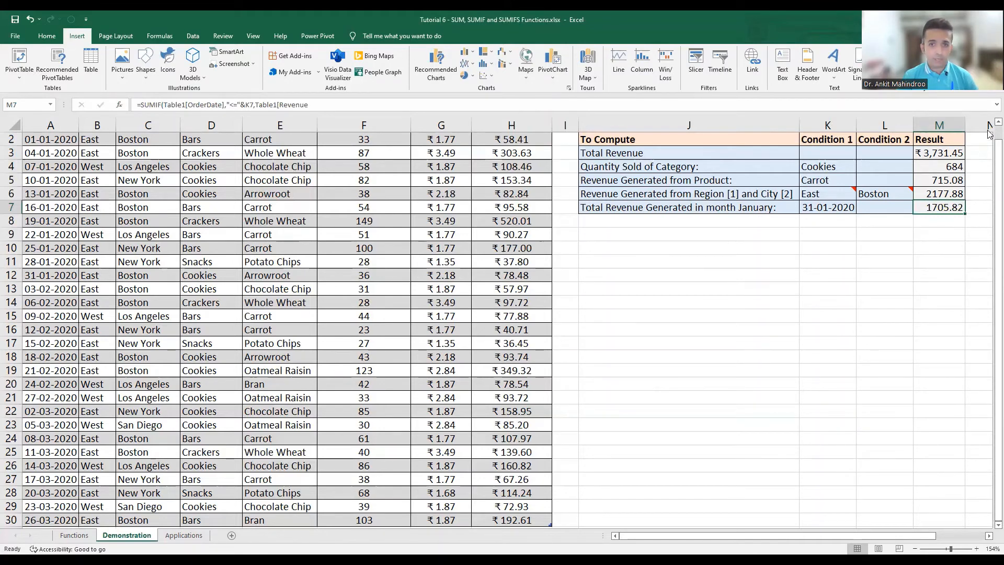
# Step: Check the January result by selecting the January revenue cells H2:H12 to read their sum, and clear the selection
pyautogui.scroll(1, 989, 134)
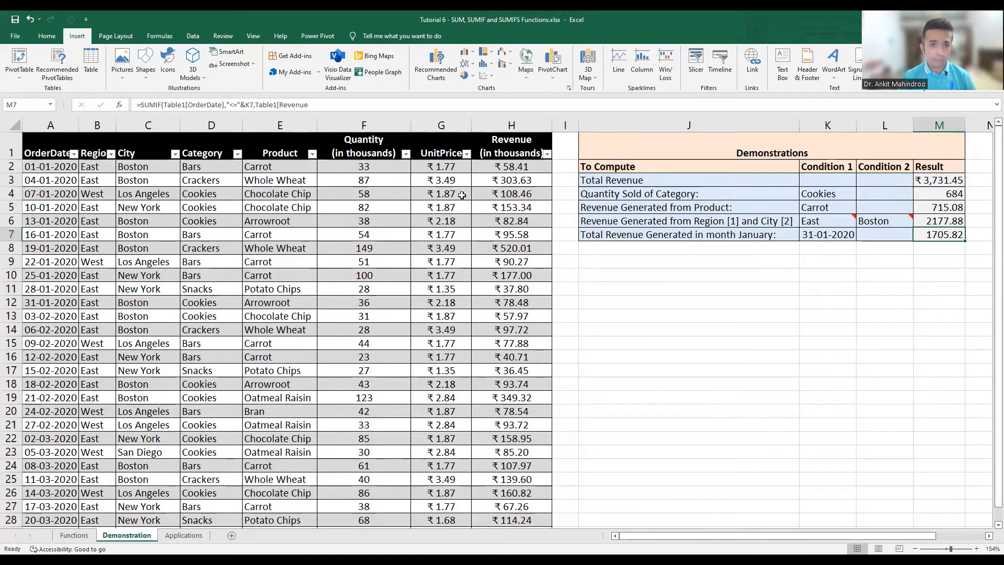
pyautogui.click(520, 169)
pyautogui.moveTo(519, 182); pyautogui.dragTo(516, 295)
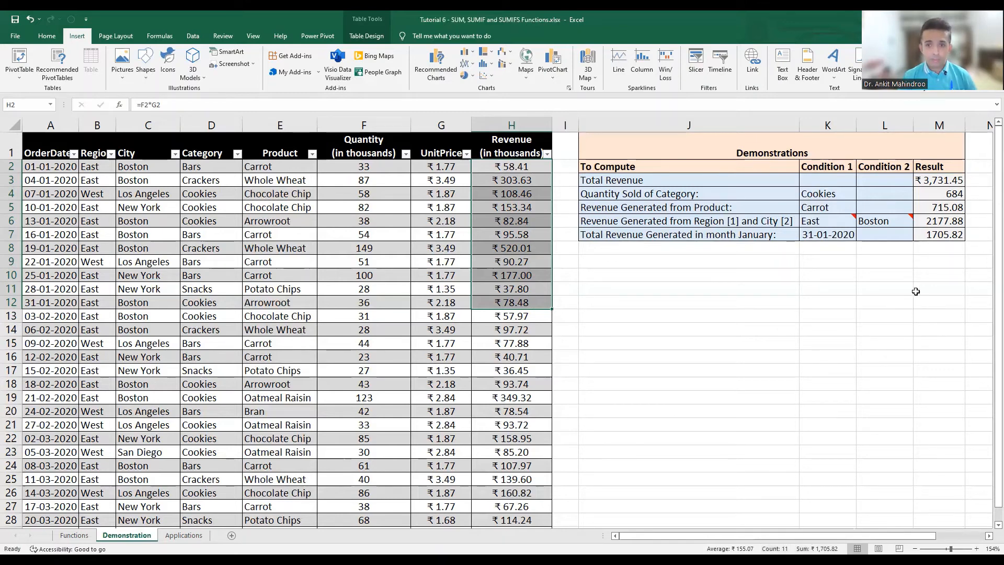
pyautogui.click(934, 258)
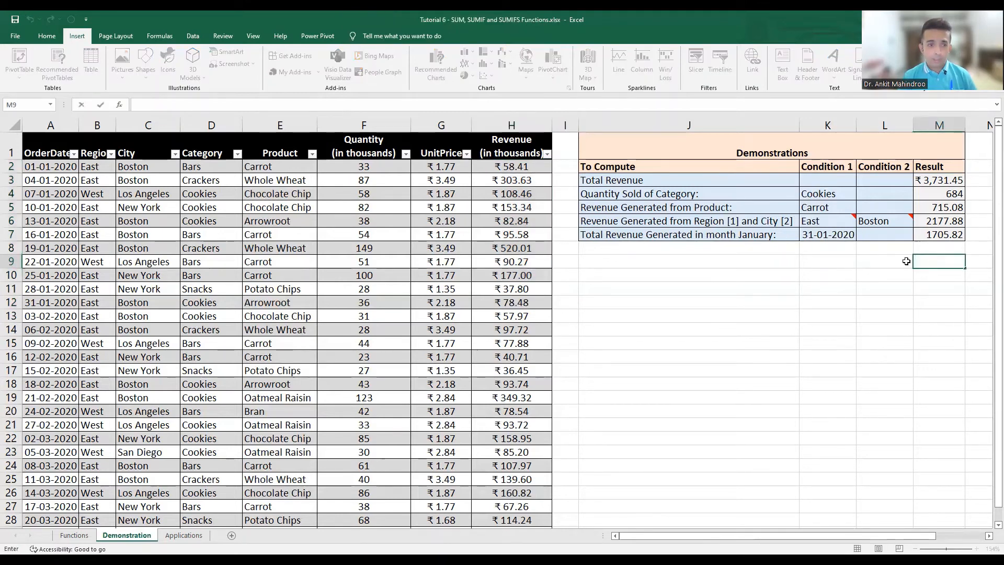
# Step: Open the Applications sheet to review the uses of SUM, SUMIF and SUMIFS and their alternative
pyautogui.click(183, 535)
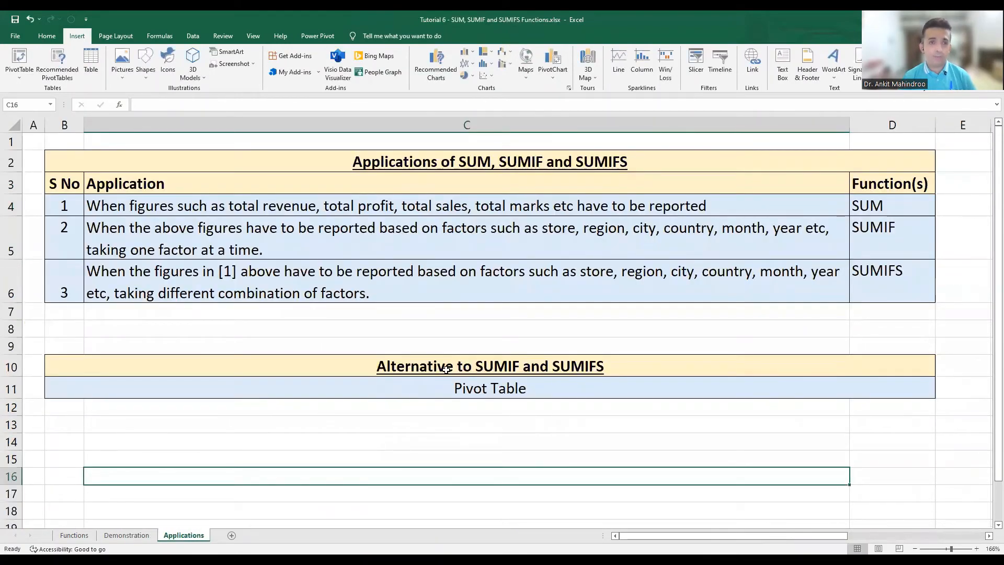